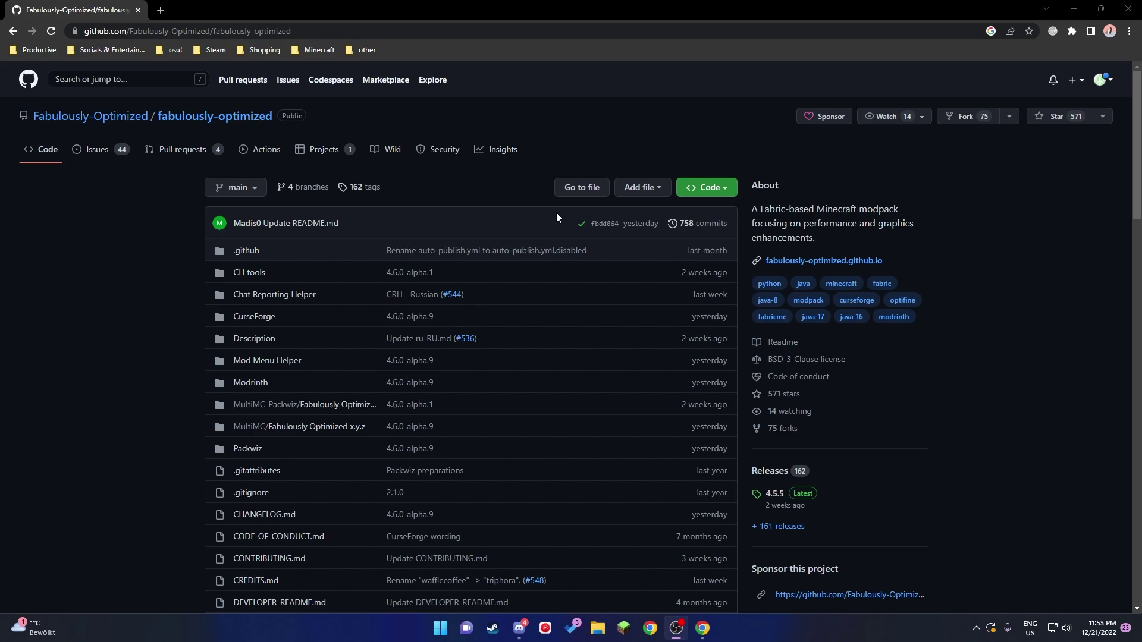
Look over the Fabulously-Optimized/fabulously-optimized repository page and its address
scroll(555, 213, down, 3)
click(148, 30)
scroll(135, 170, up, 3)
scroll(134, 170, up, 1)
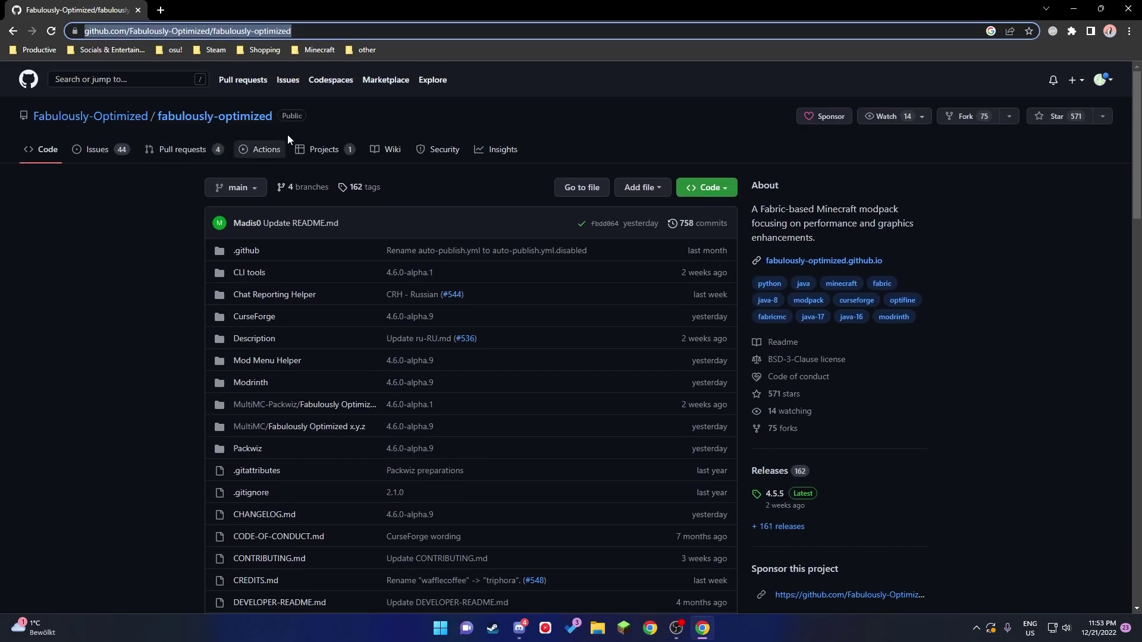
drag(278, 116, 152, 132)
click(152, 132)
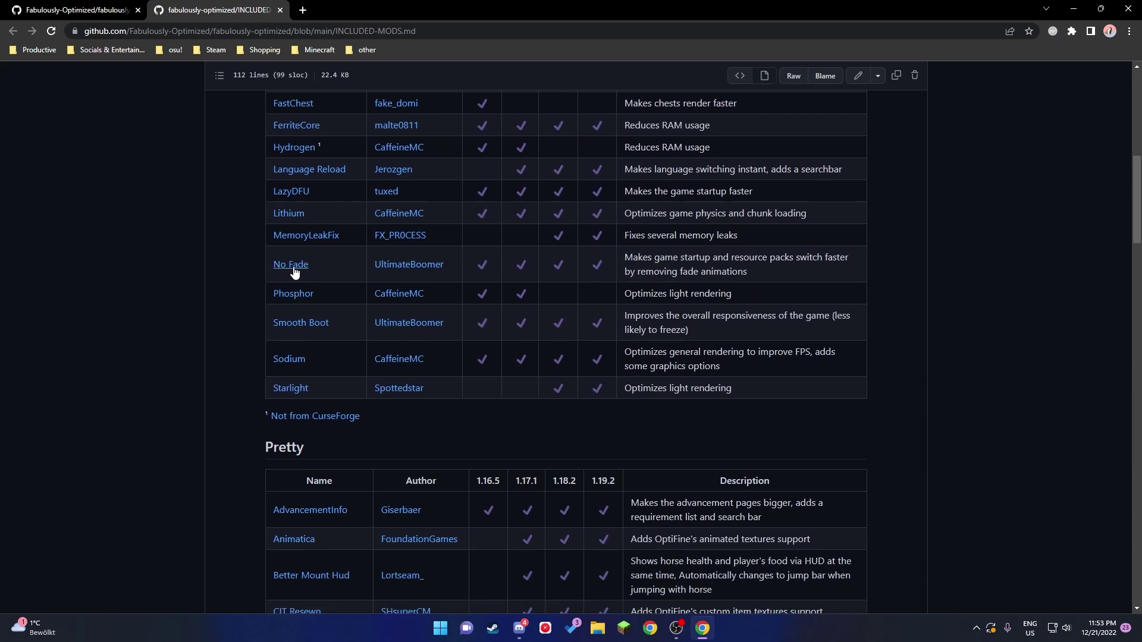
Check the linked page of the No Fade mod and the FerriteCore description in the included mods list
middle_click(292, 266)
click(424, 14)
scroll(712, 269, up, 2)
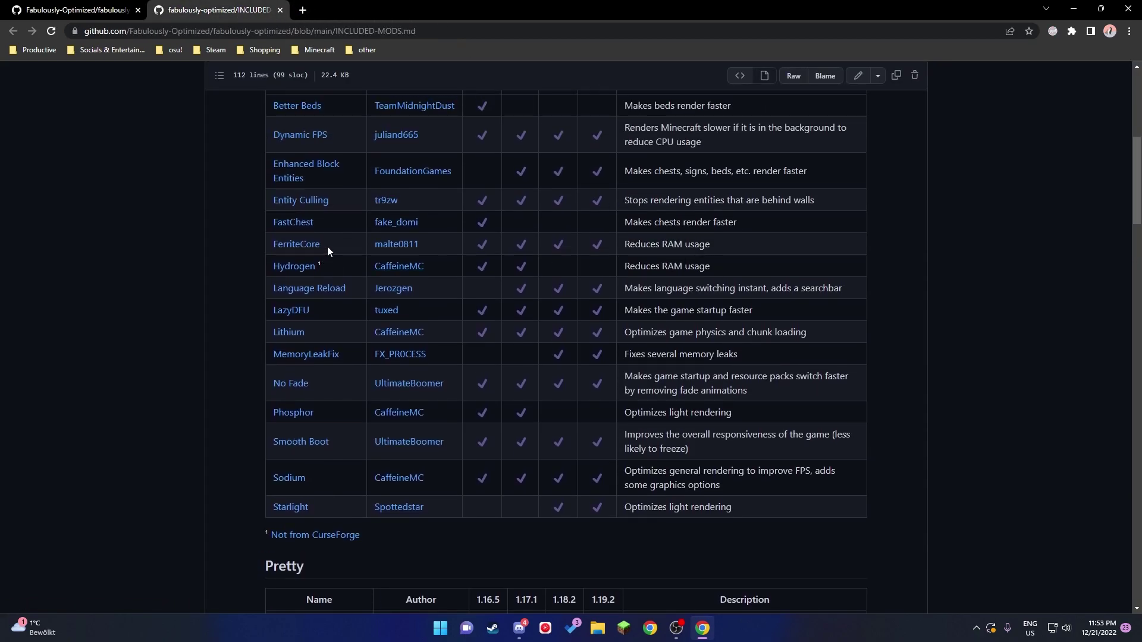
drag(713, 244, 616, 248)
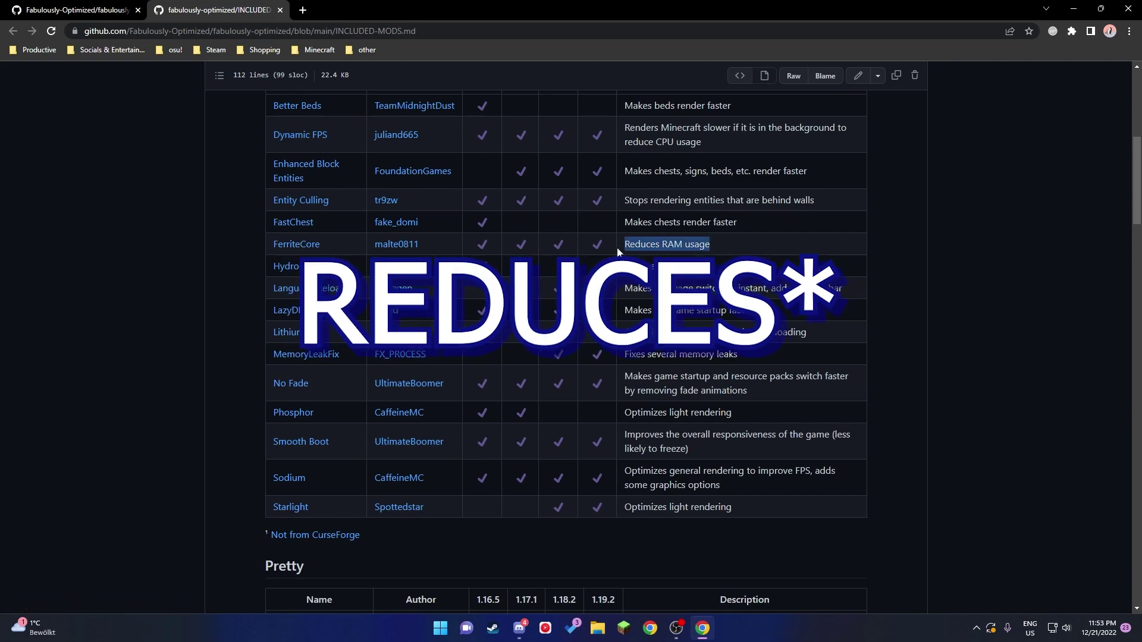
Return to the repository's launcher comparison table, look over the linked MultiMC website and close it
key(ctrl+shift+Tab)
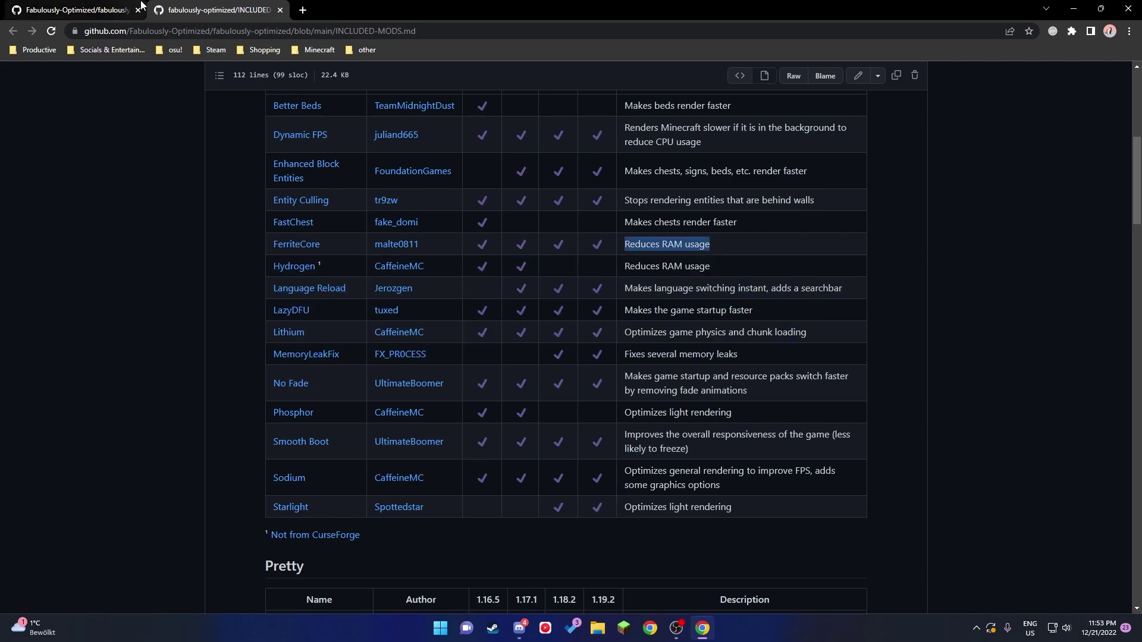
scroll(394, 164, down, 3)
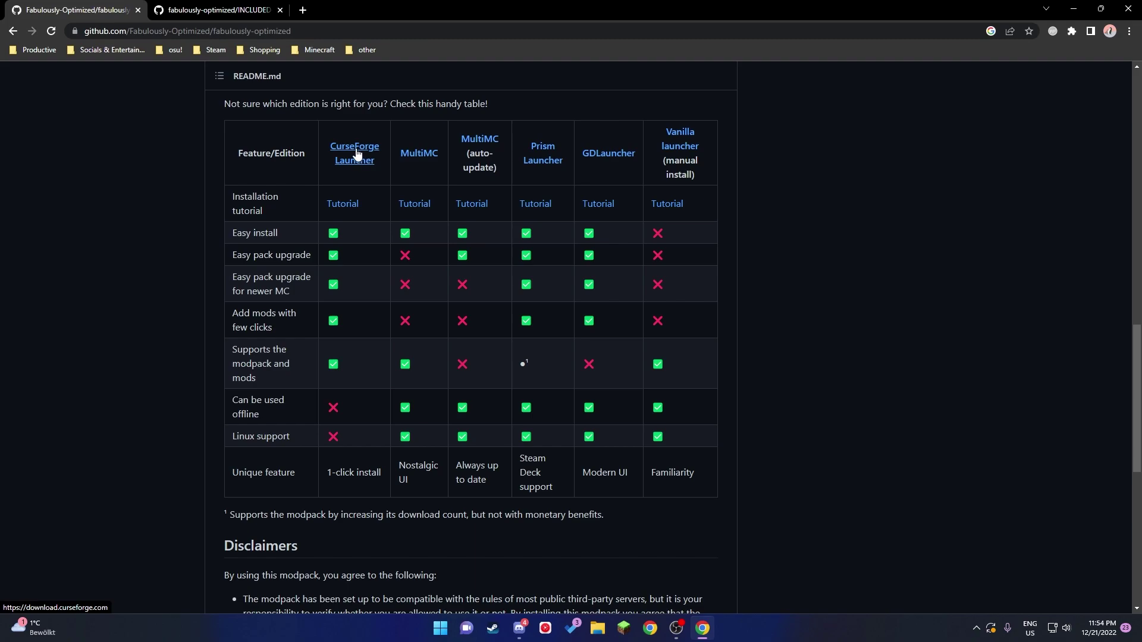
middle_click(416, 156)
click(410, 15)
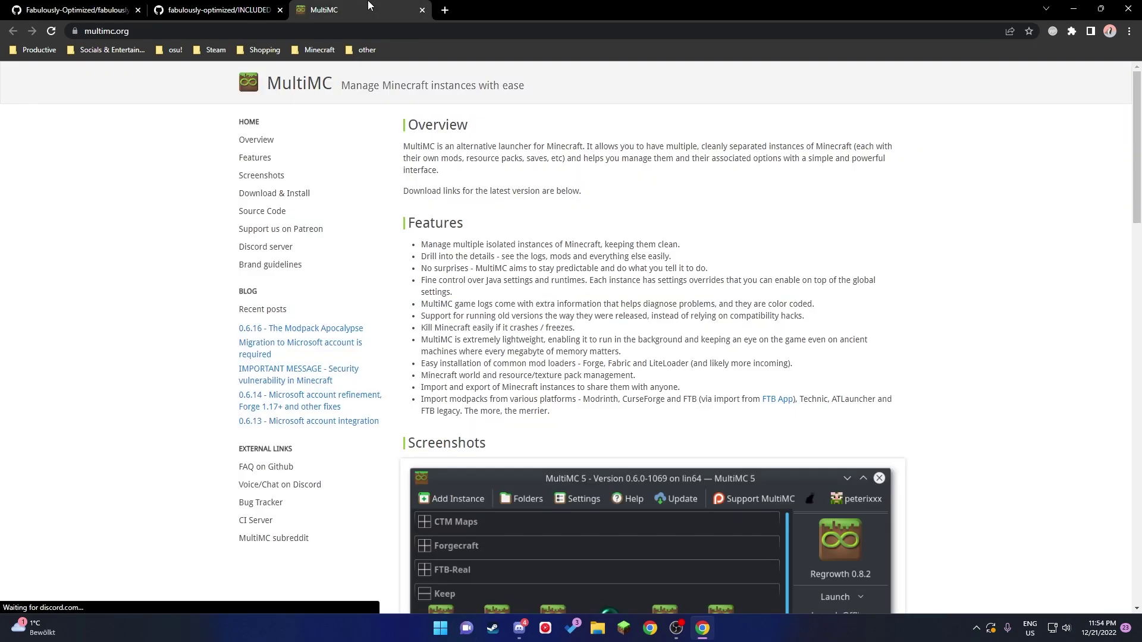
scroll(404, 11, down, 7)
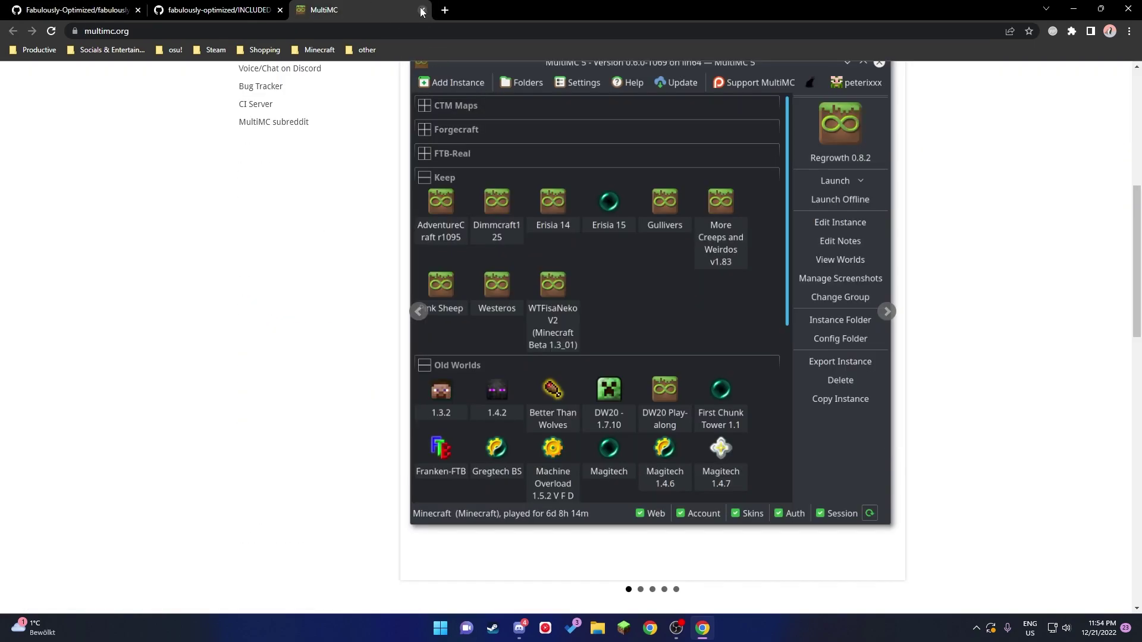
click(421, 11)
key(ctrl+shift+Tab)
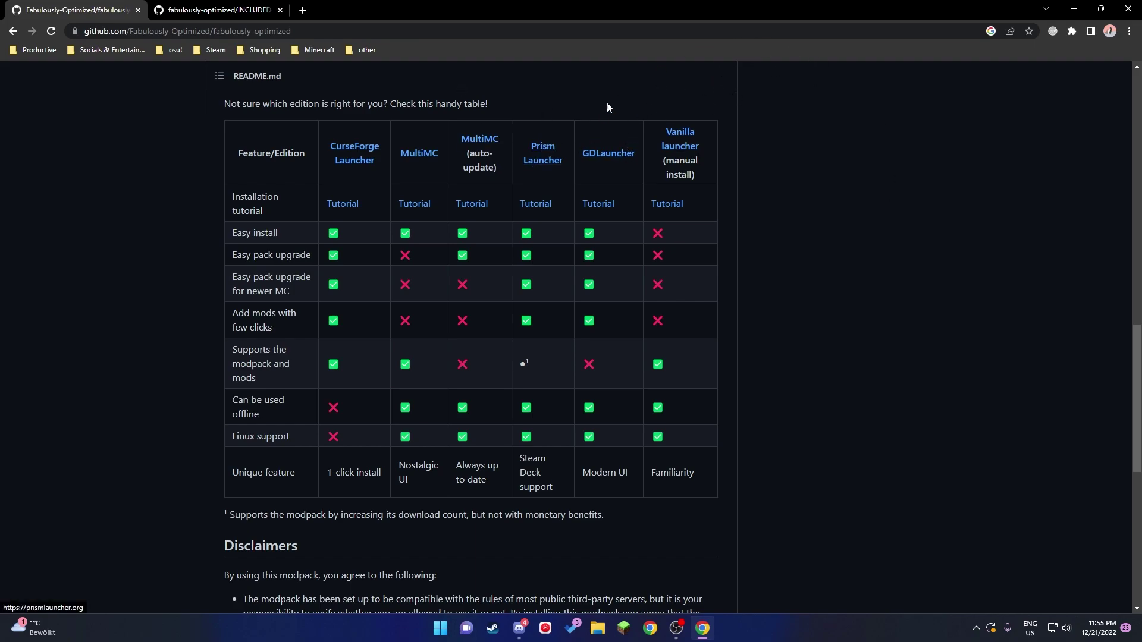
View the GDLauncher website linked in the comparison table, then close it
click(608, 154)
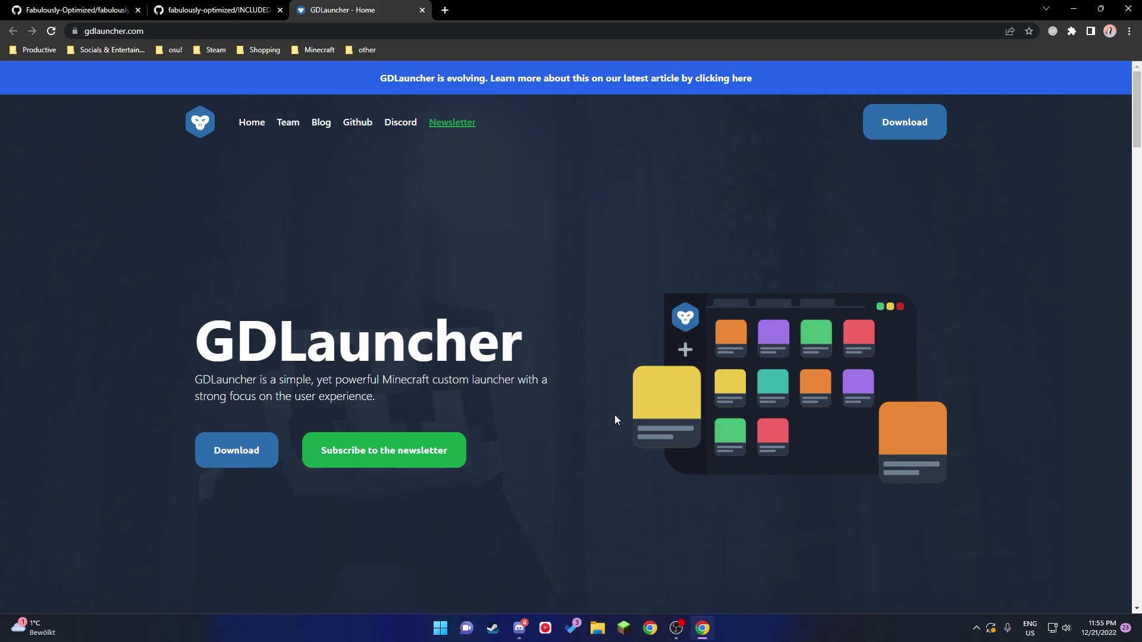
click(421, 10)
key(ctrl+shift+Tab)
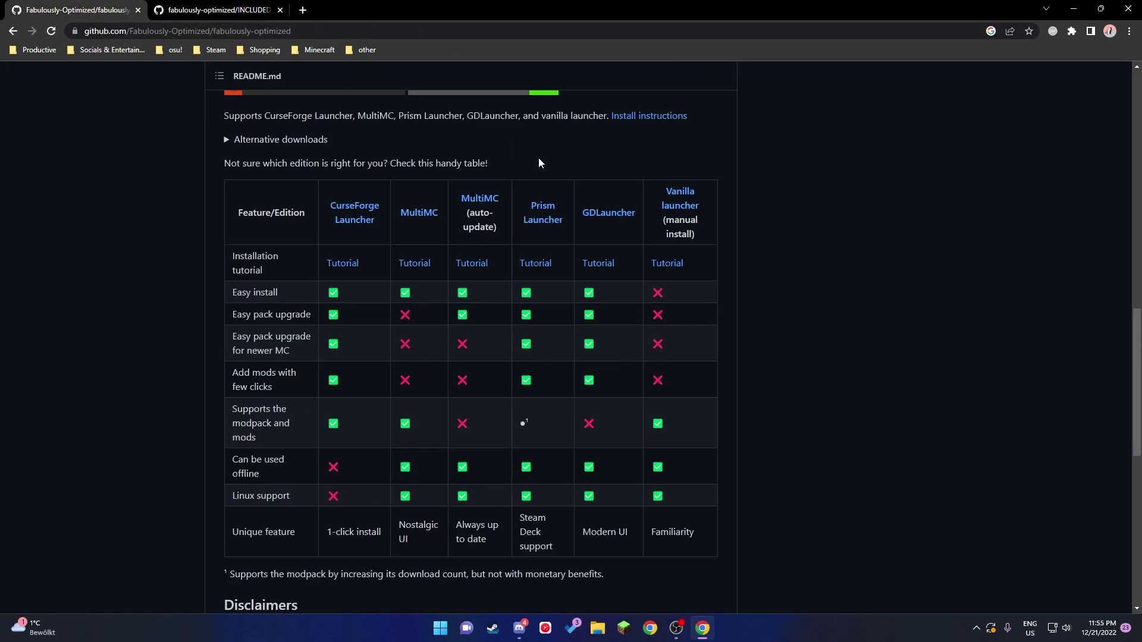
Go to the Prism Launcher website from the comparison table and download the Windows 10/11 64bit Installer (.exe)
click(544, 213)
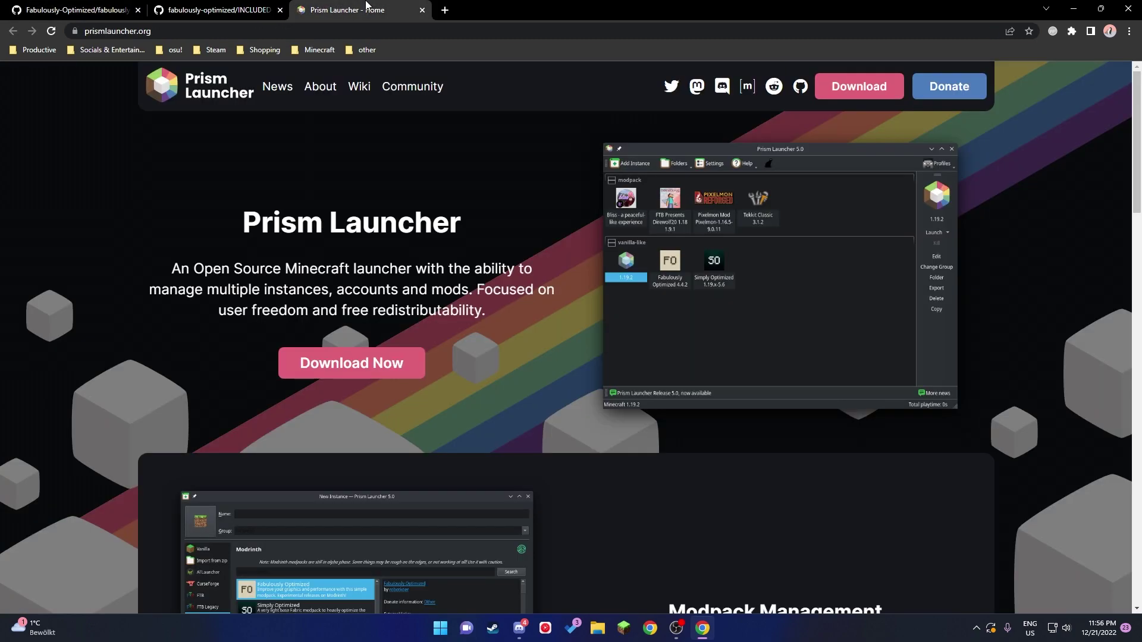
click(351, 363)
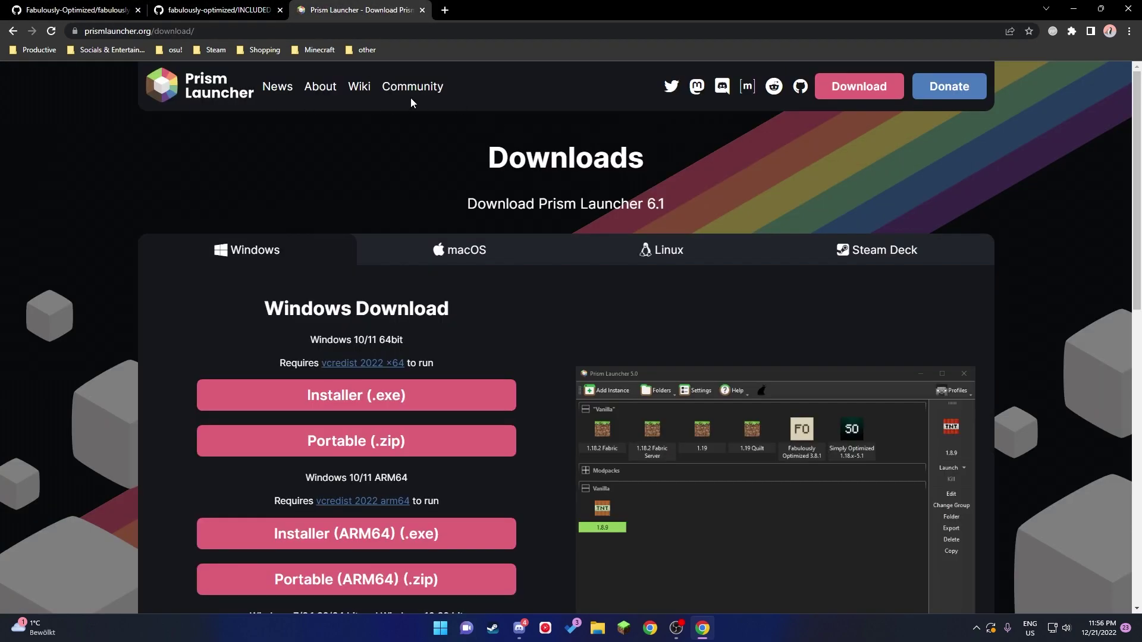
scroll(134, 202, down, 2)
click(476, 287)
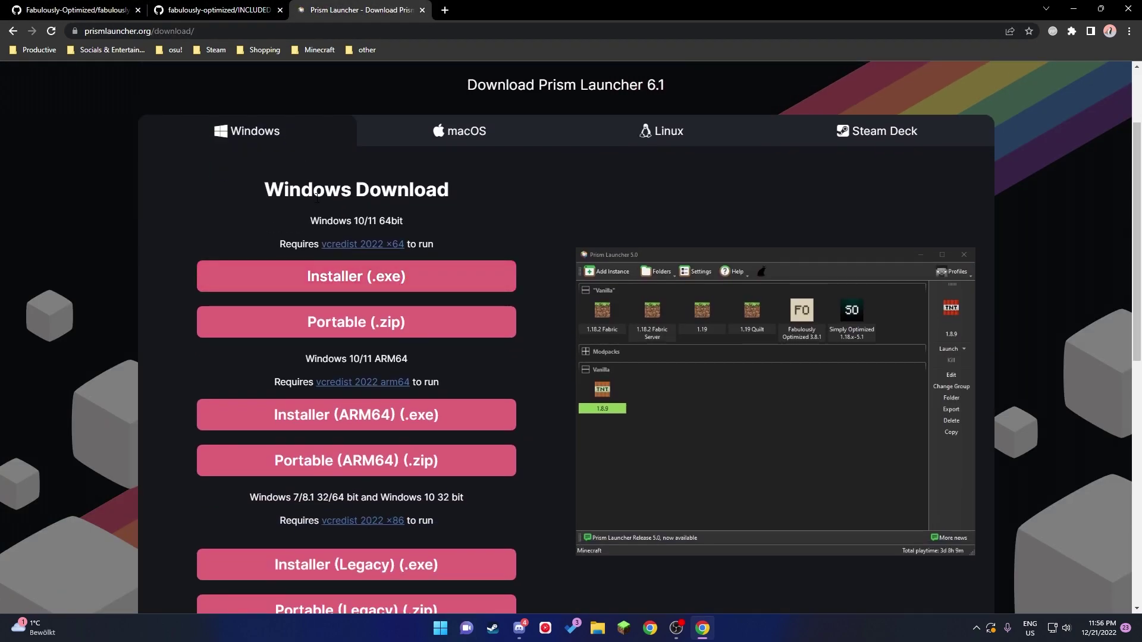
Review the legacy Windows download options and the macOS downloads for Prism Launcher
scroll(474, 382, down, 2)
drag(474, 382, 262, 390)
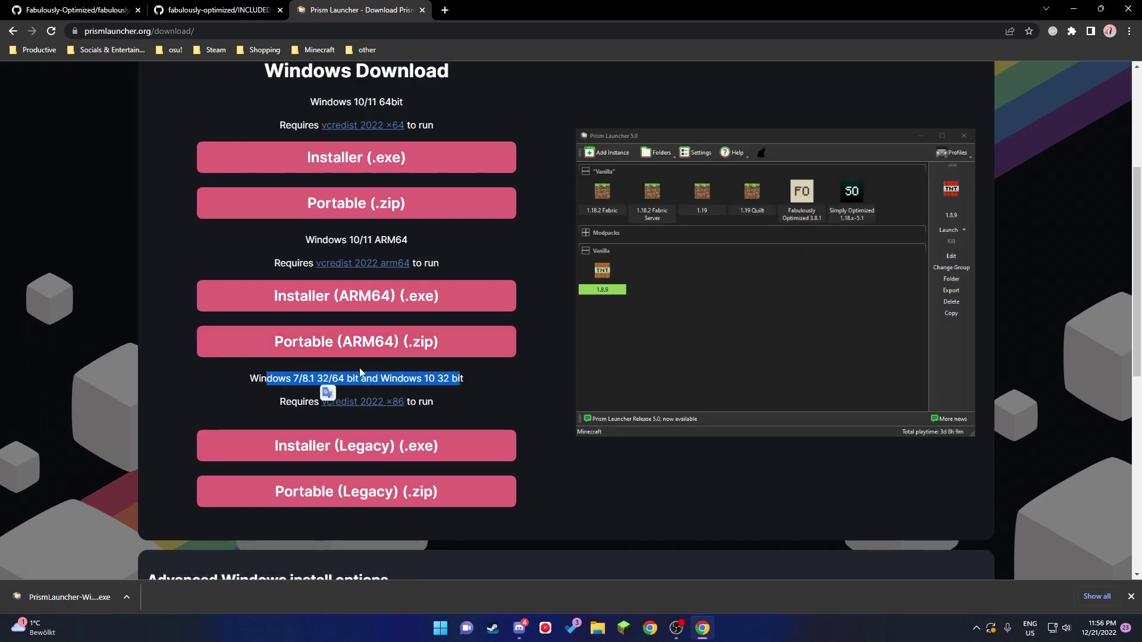
scroll(366, 365, down, 6)
scroll(366, 365, up, 9)
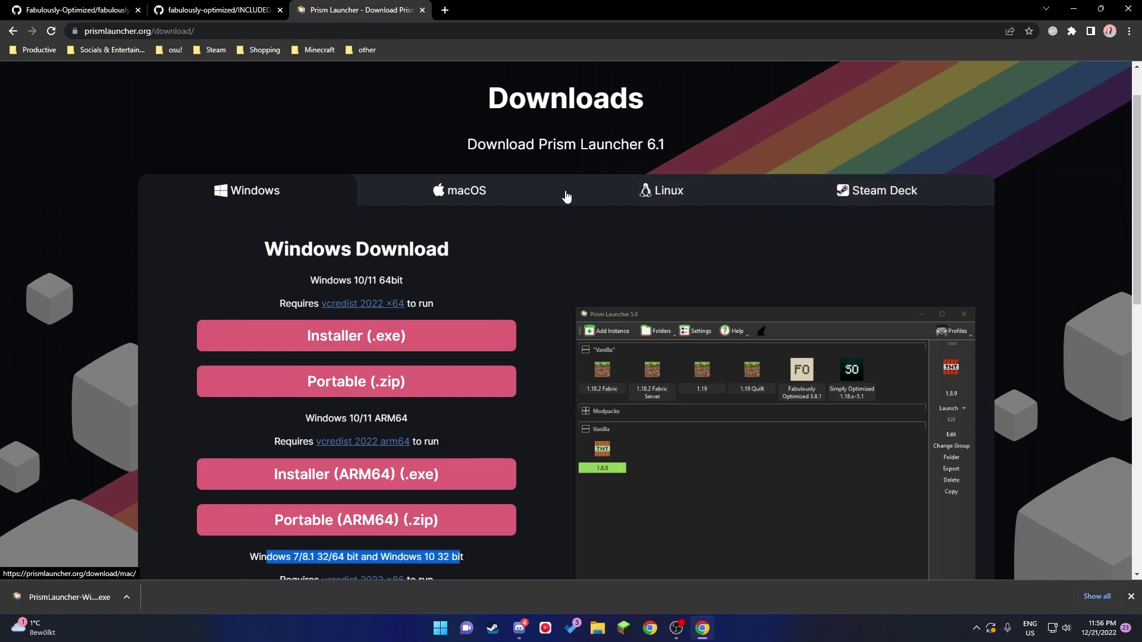
click(459, 191)
Run the downloaded PrismLauncher-Windows-MSVC-Setup-6.1.exe from the Downloads folder, allowing it to run despite SmartScreen
click(83, 597)
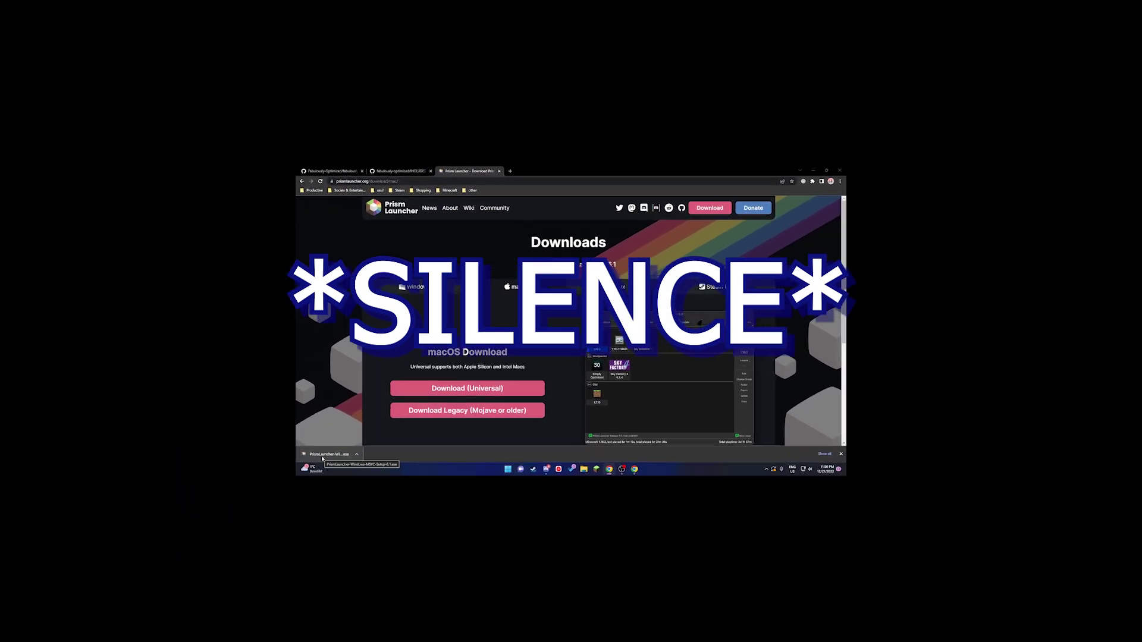
click(355, 438)
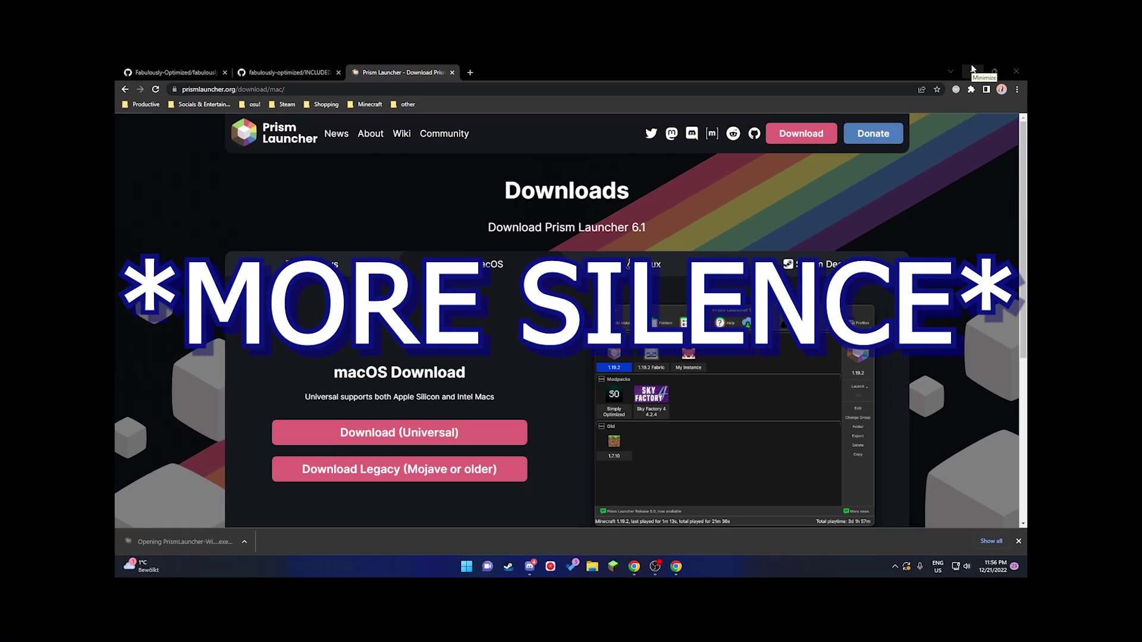
right_click(319, 471)
click(354, 449)
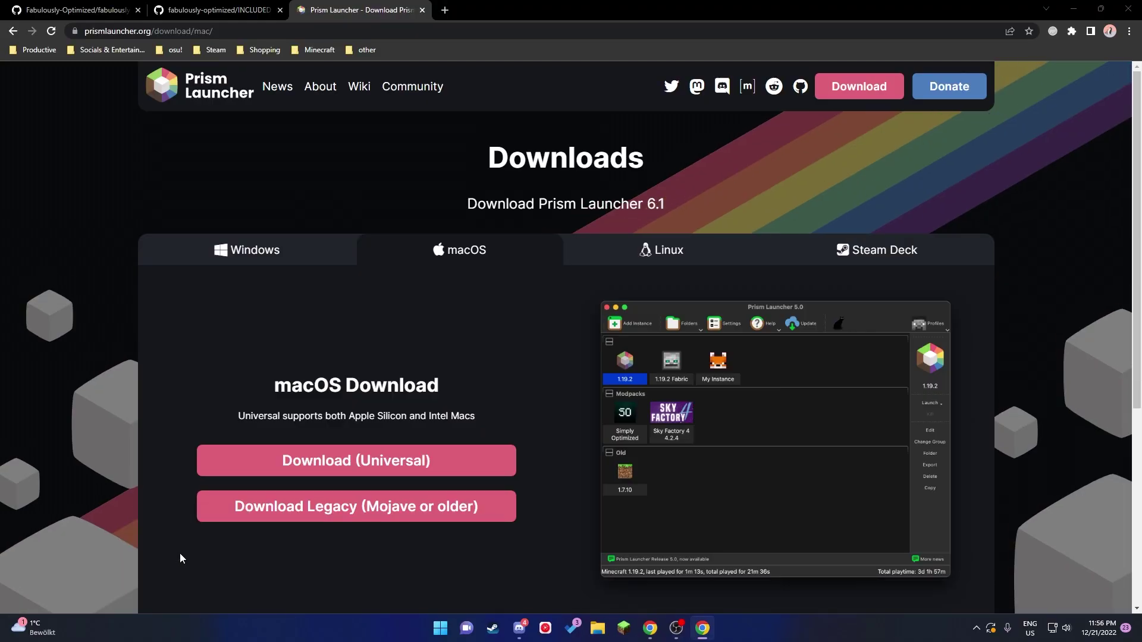
click(860, 37)
click(1073, 9)
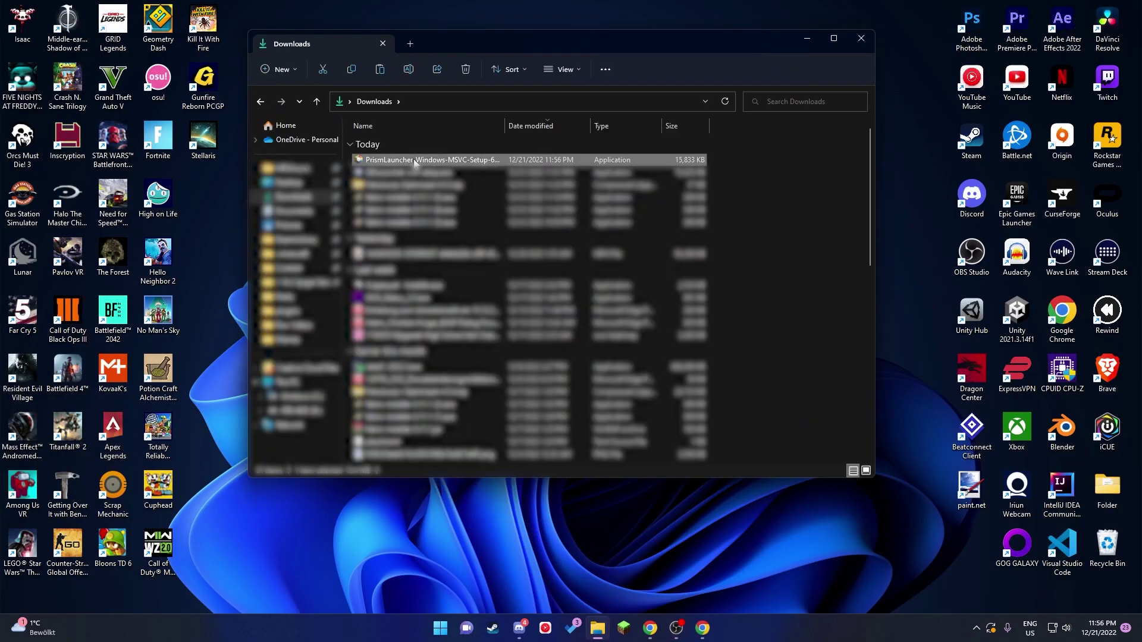
double_click(414, 160)
drag(409, 212, 406, 180)
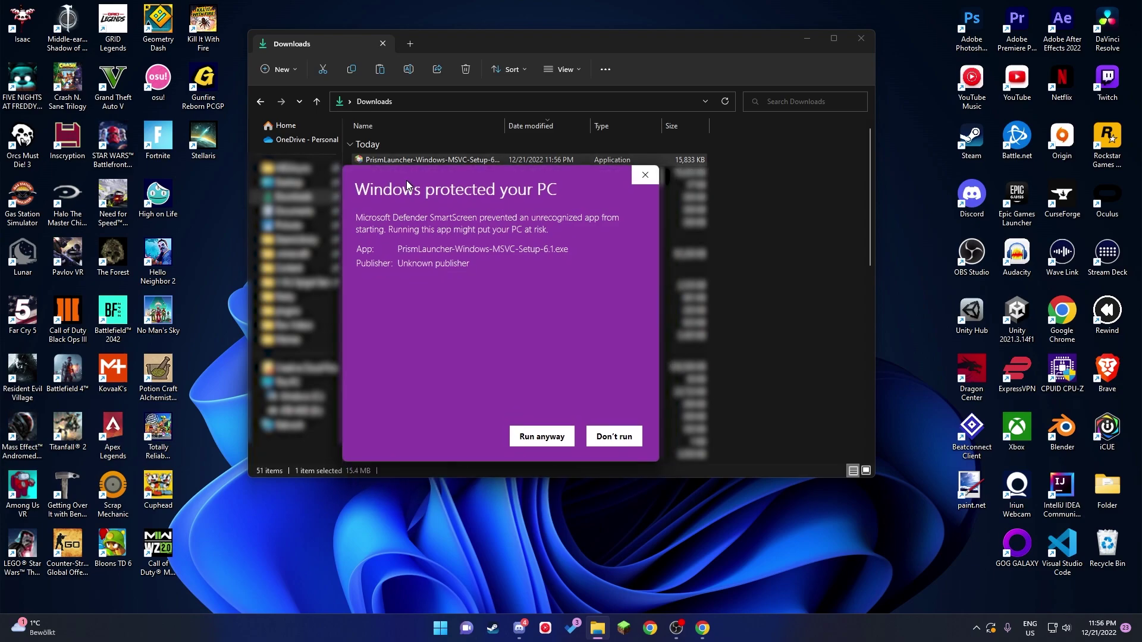
click(541, 435)
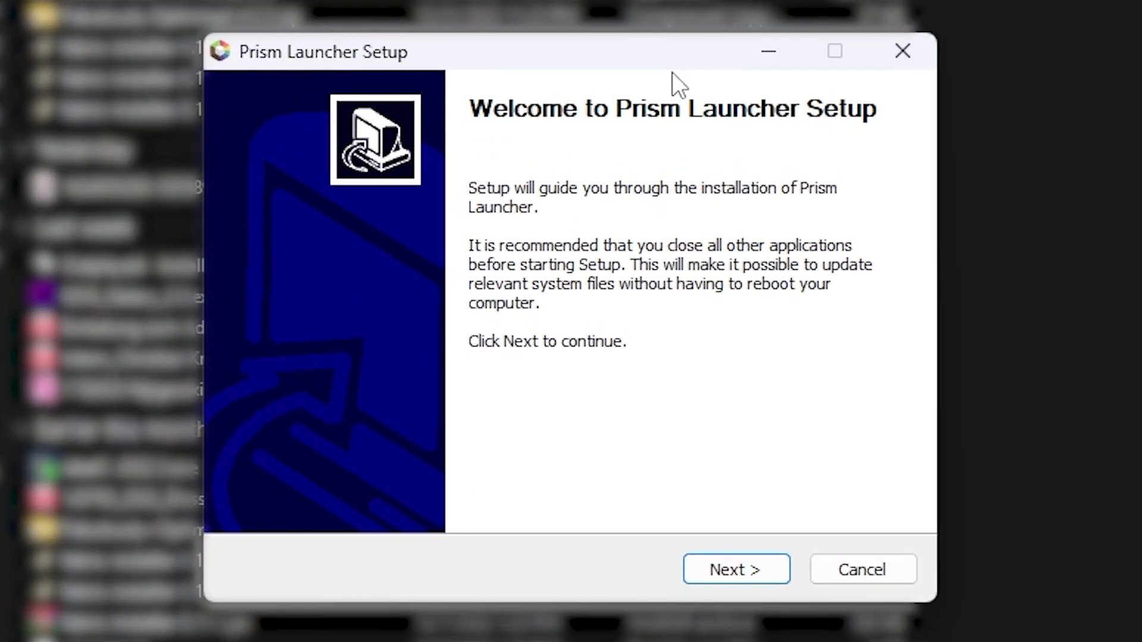
Install Prism Launcher with a desktop shortcut in the default folder and complete its quick setup with the preselected Java
click(735, 569)
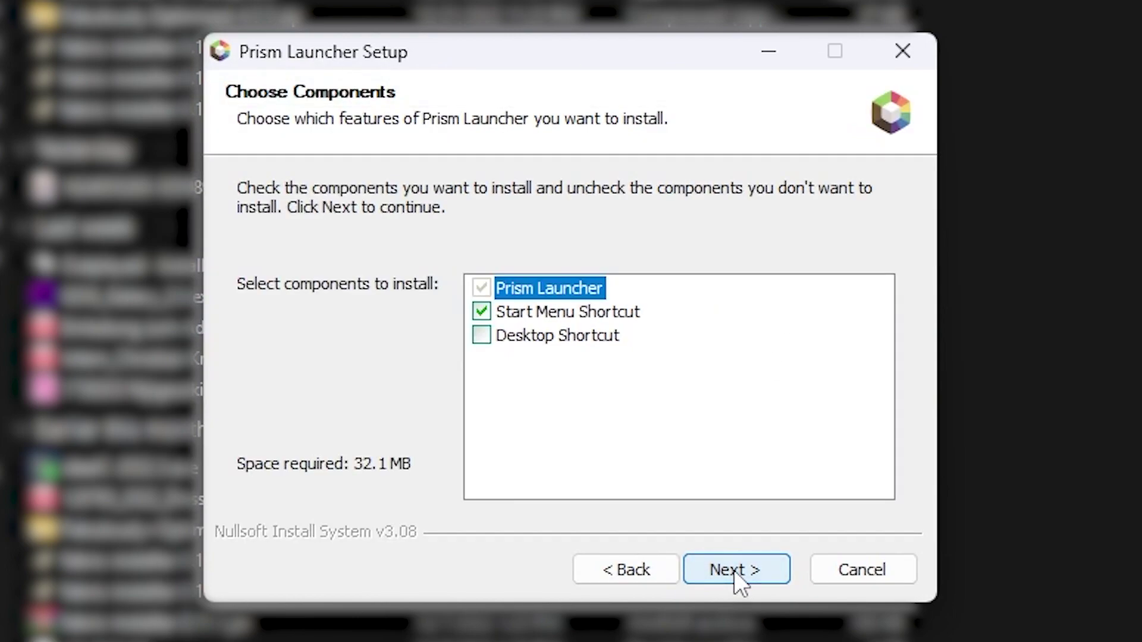
click(481, 336)
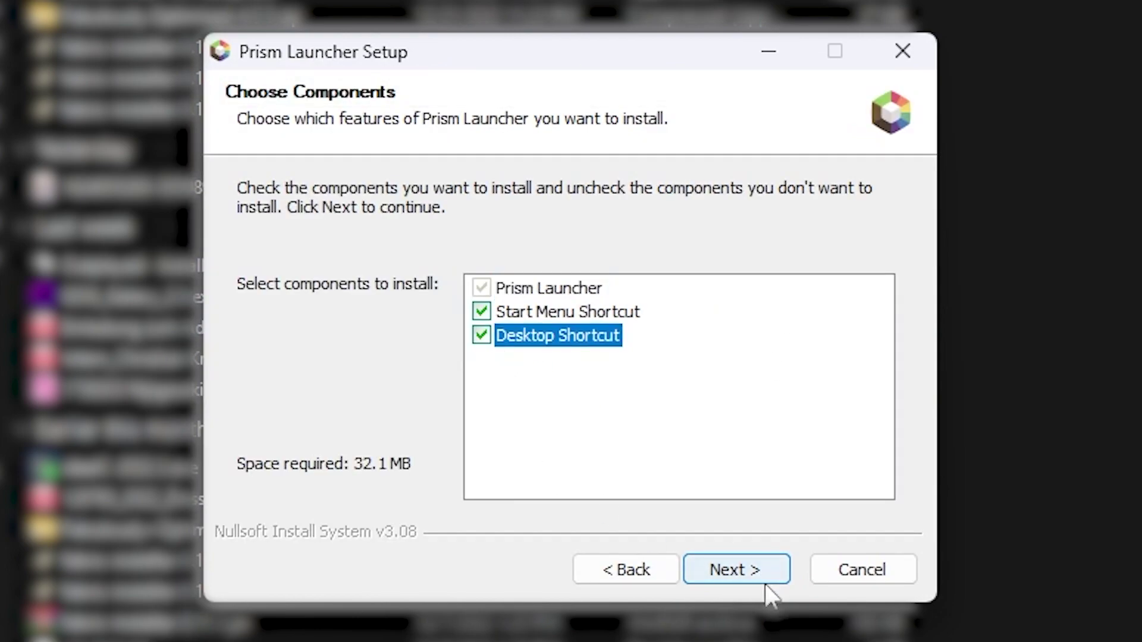
click(737, 568)
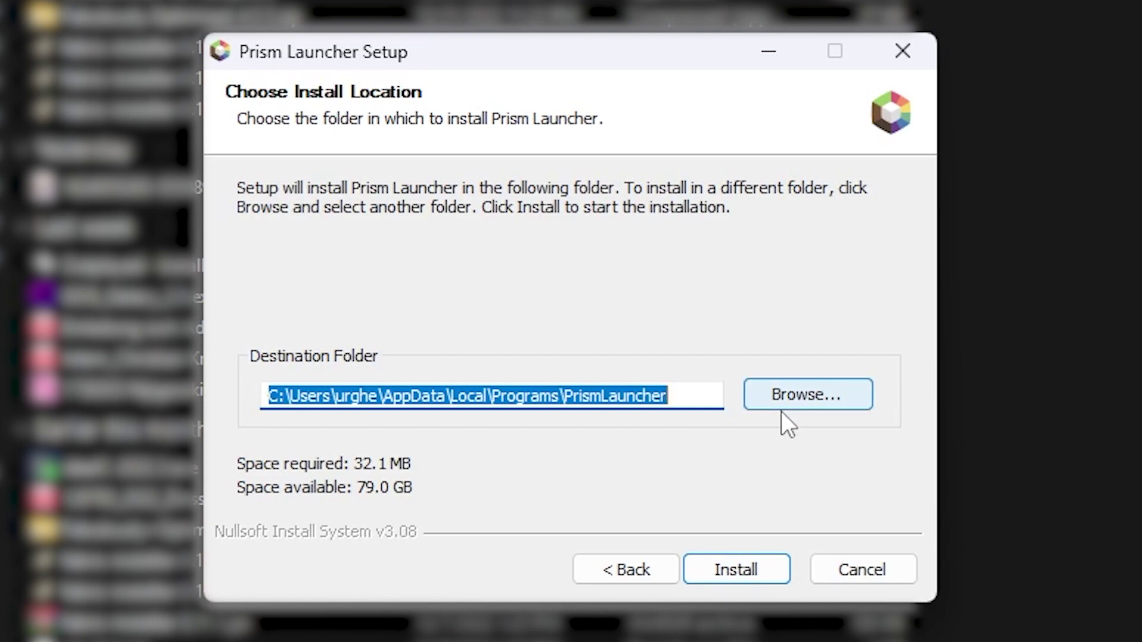
click(761, 572)
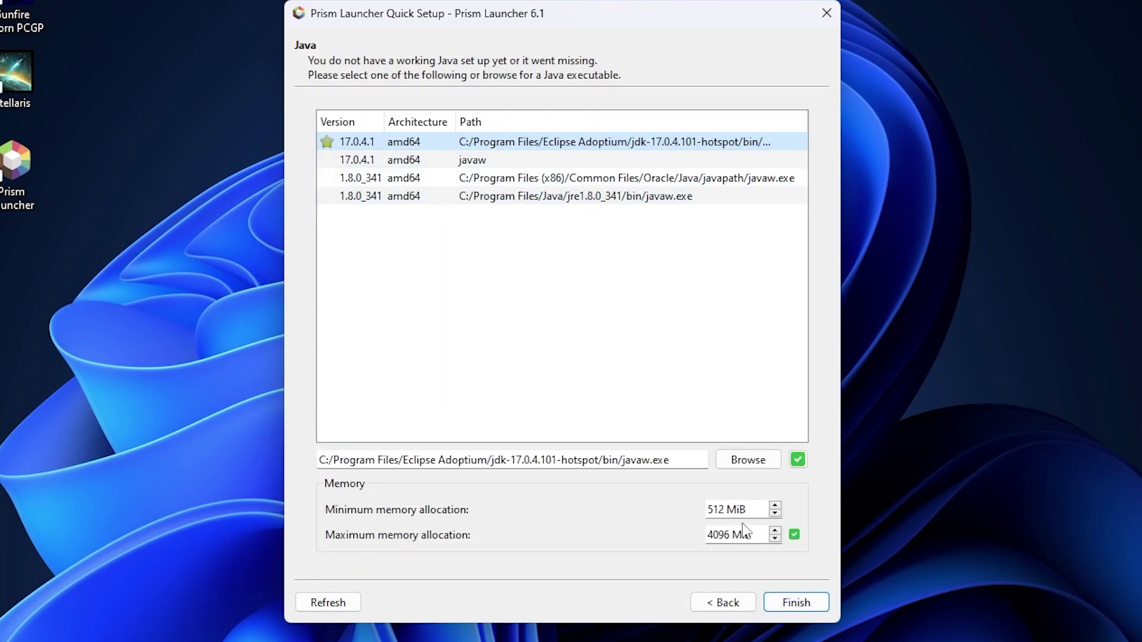
click(795, 602)
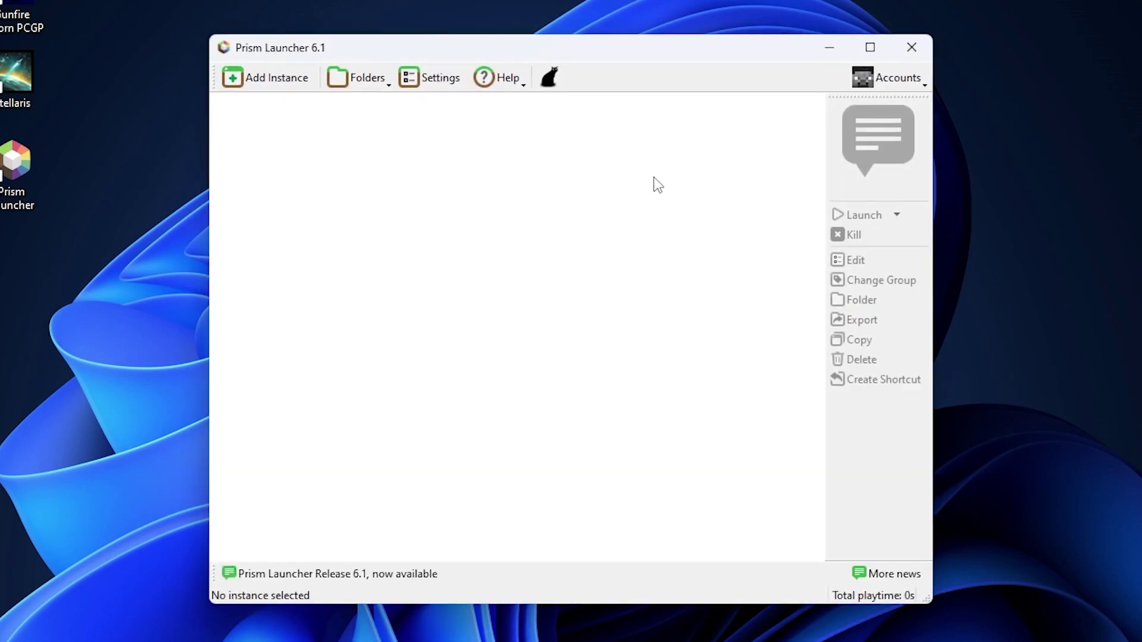
Create a new instance from the Modrinth modpack Fabulously Optimized, version 4.6.0-alpha.9
click(278, 76)
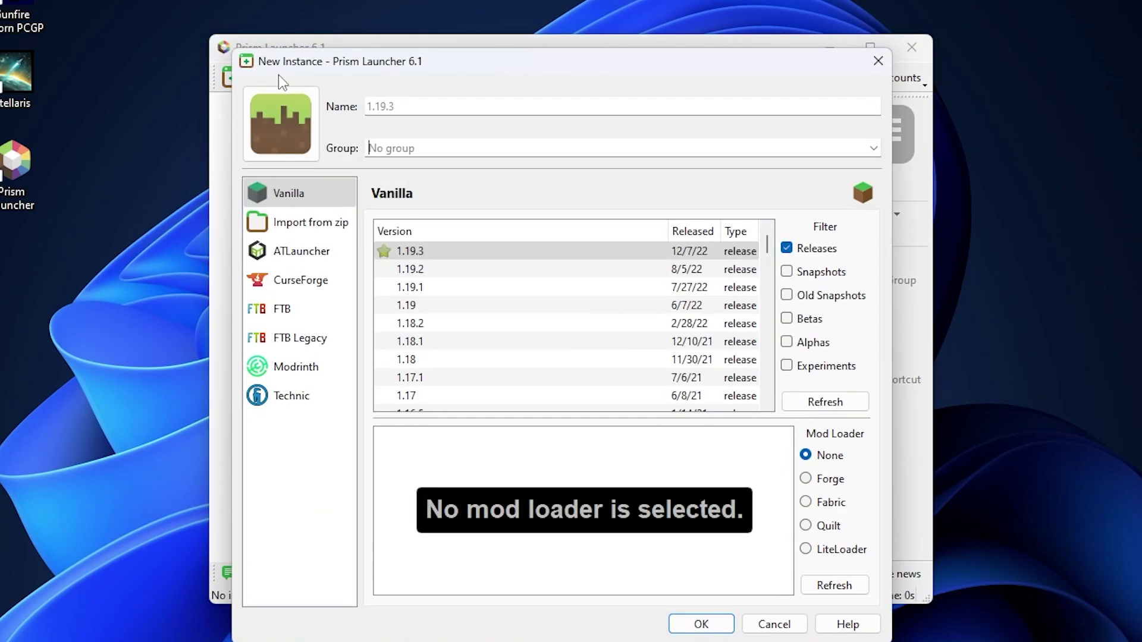
drag(407, 71, 459, 24)
click(369, 328)
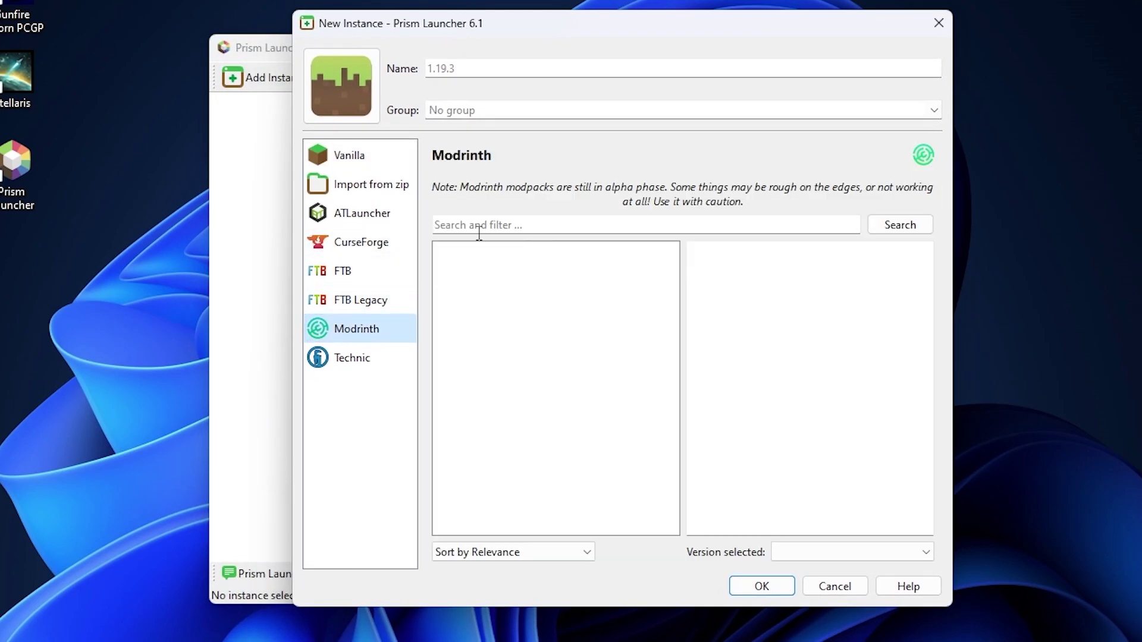
click(508, 263)
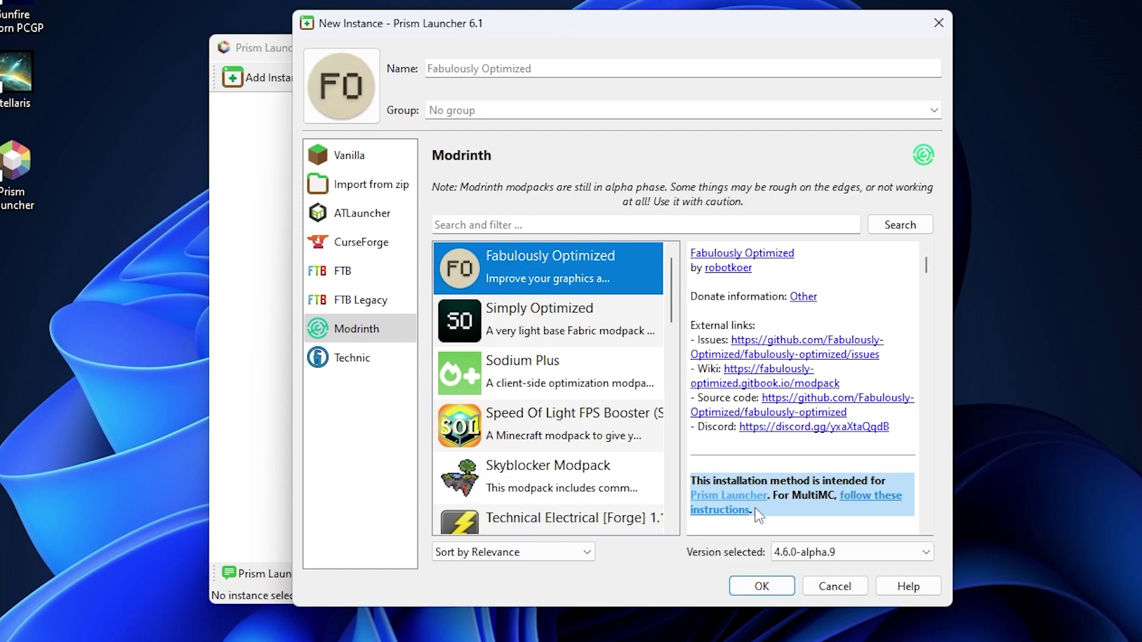
click(756, 584)
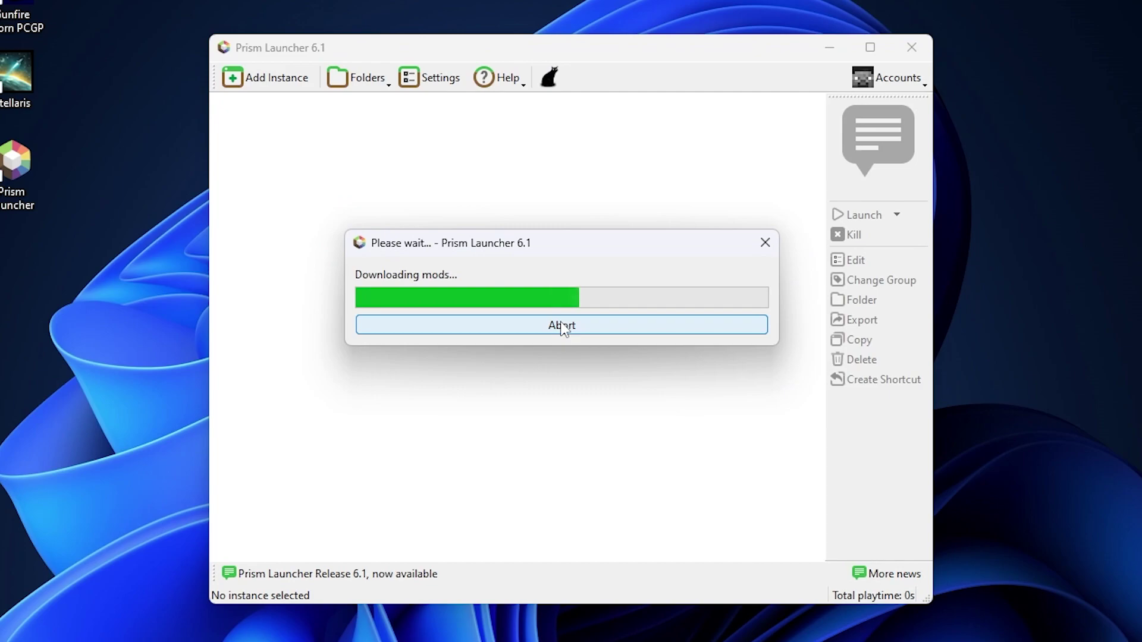
Try to launch the Fabulously Optimized instance, agree to add an account and dismiss the account selection
click(890, 229)
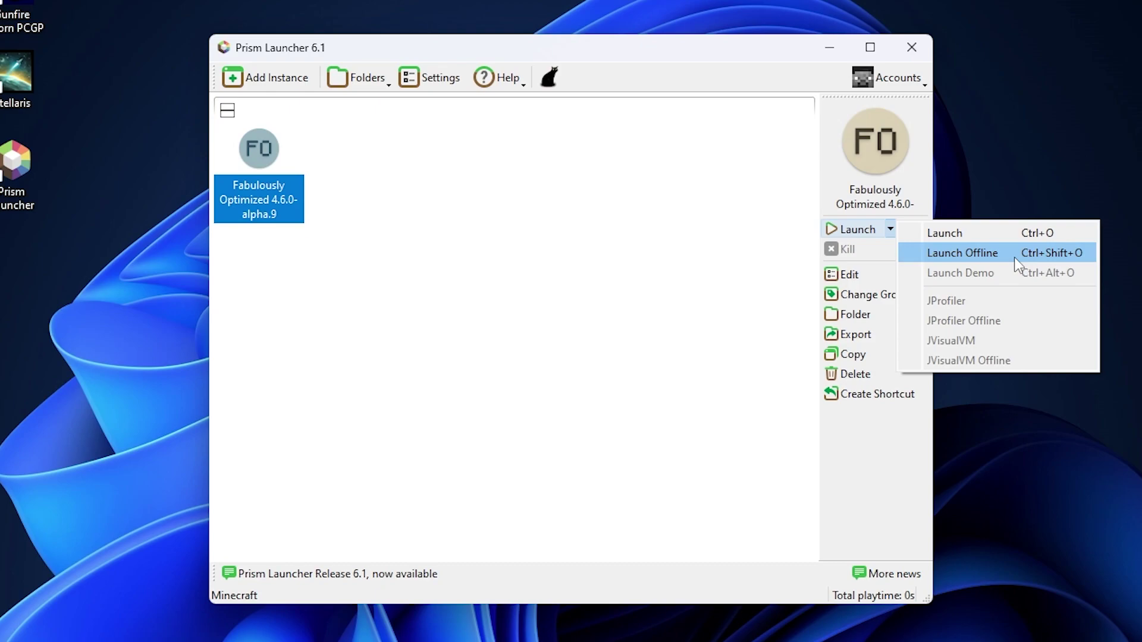
click(971, 231)
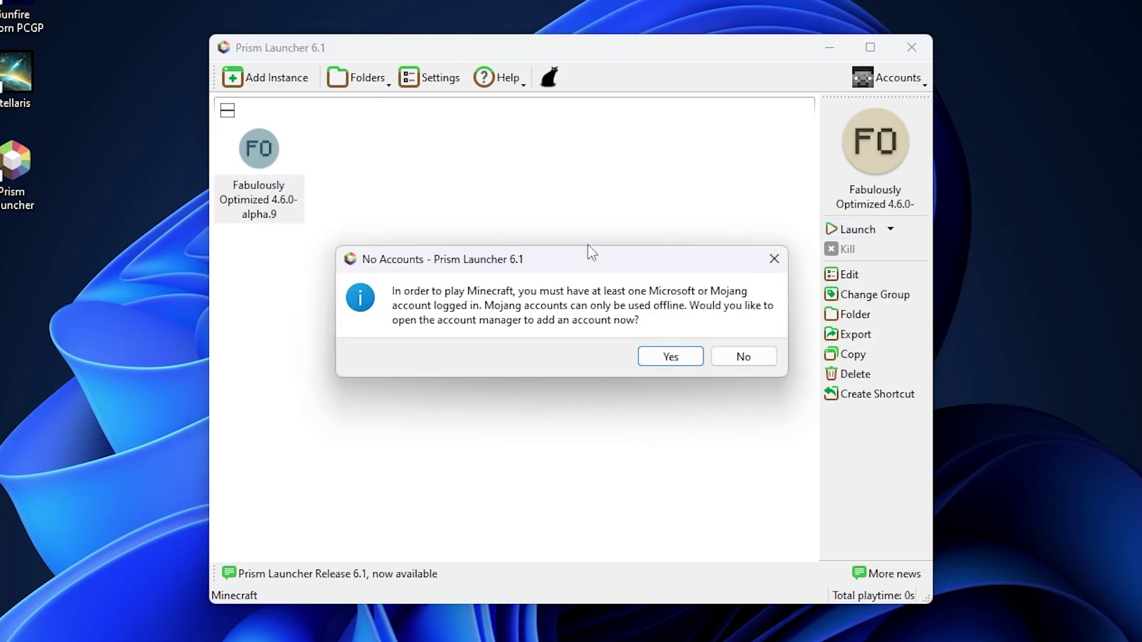
click(645, 356)
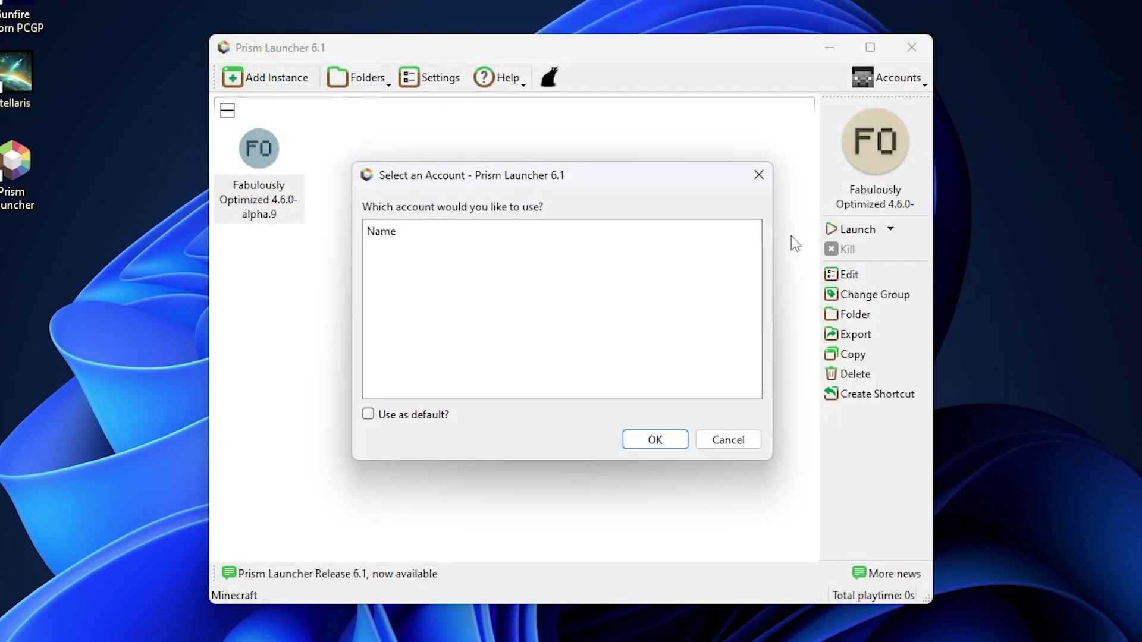
key(Escape)
Add a Microsoft account in the launcher's account settings and close the settings
click(433, 77)
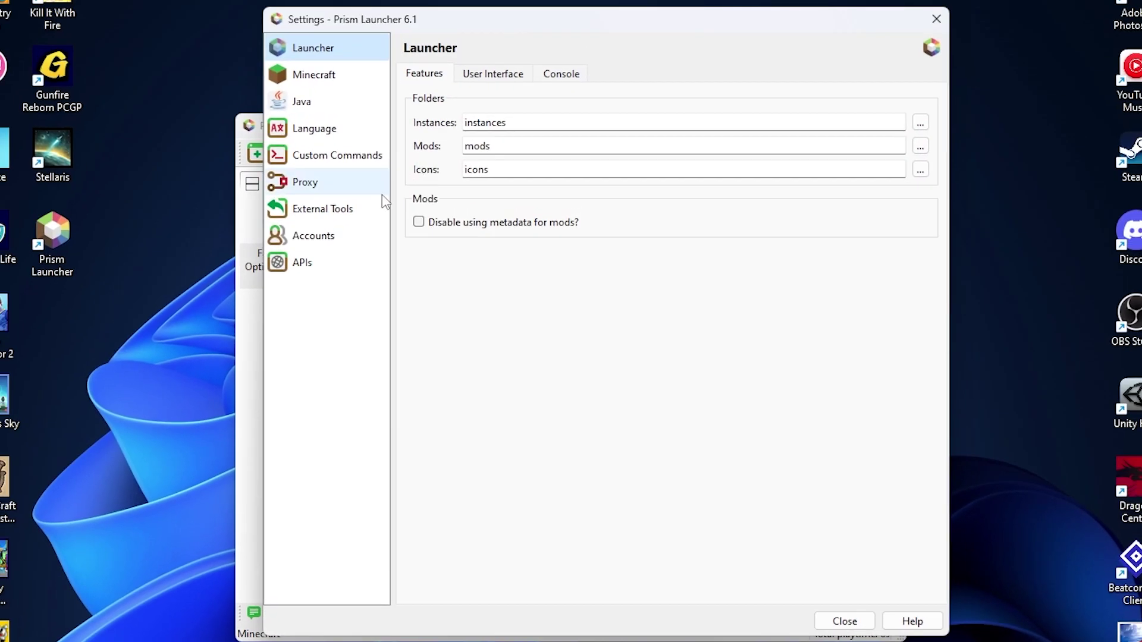
click(314, 237)
click(907, 76)
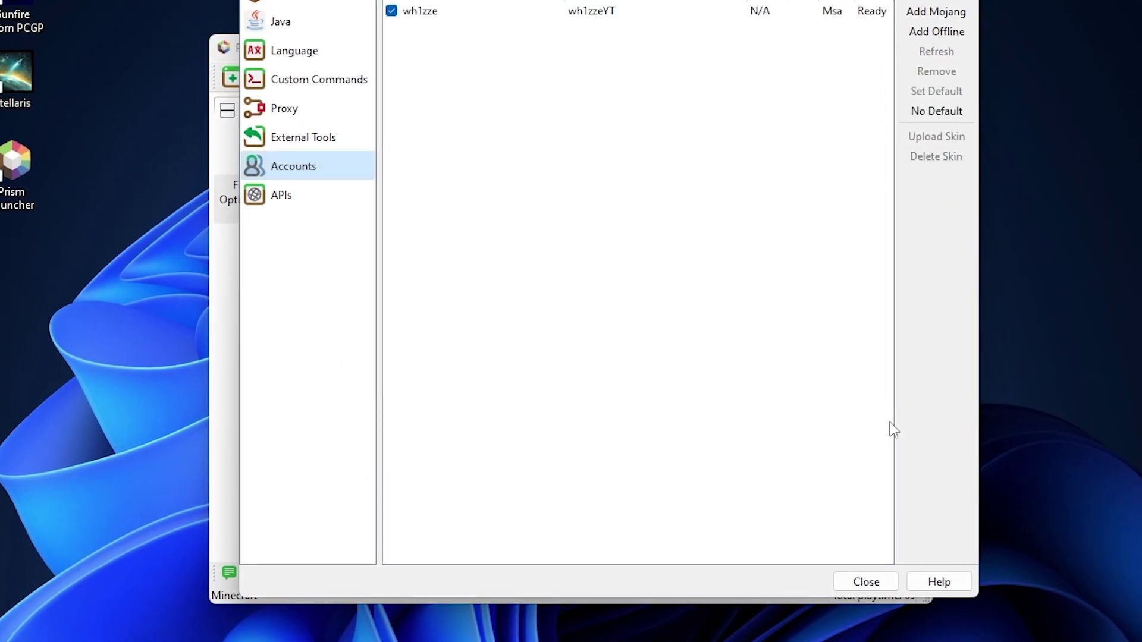
click(866, 582)
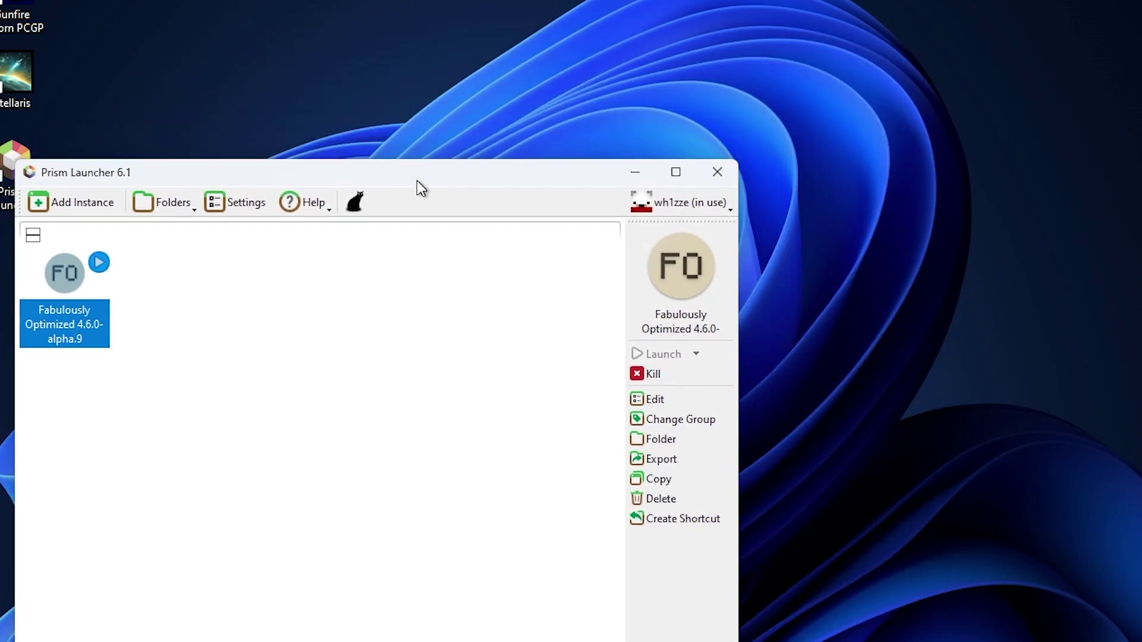
Launch the Fabulously Optimized instance, switch Minecraft to full screen and view its list of installed mods
drag(418, 186, 604, 57)
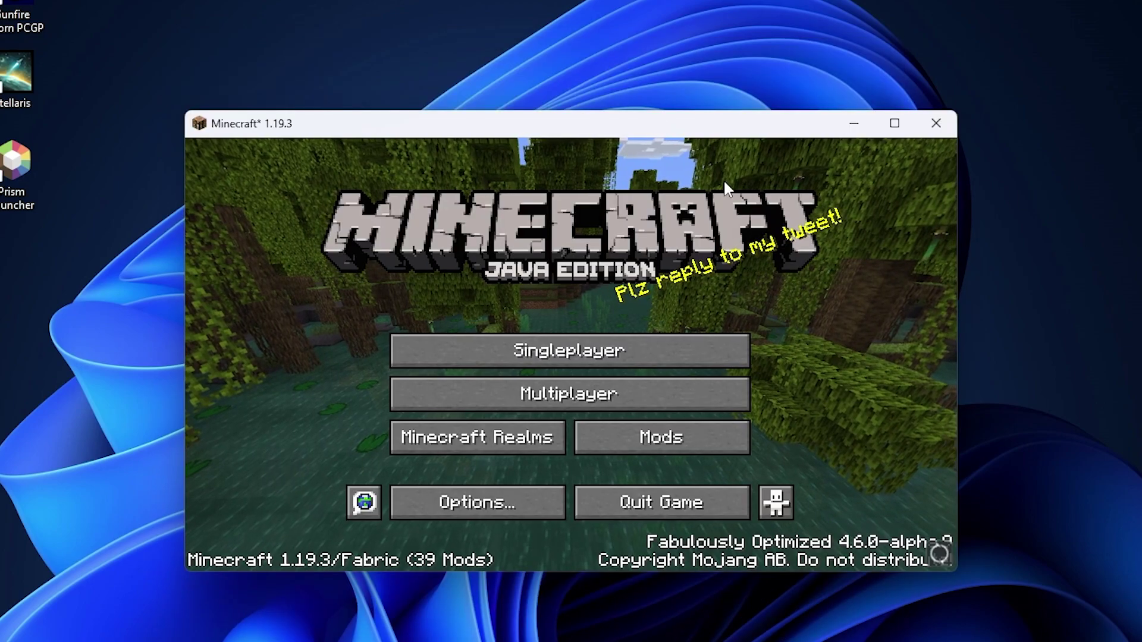
key(F11)
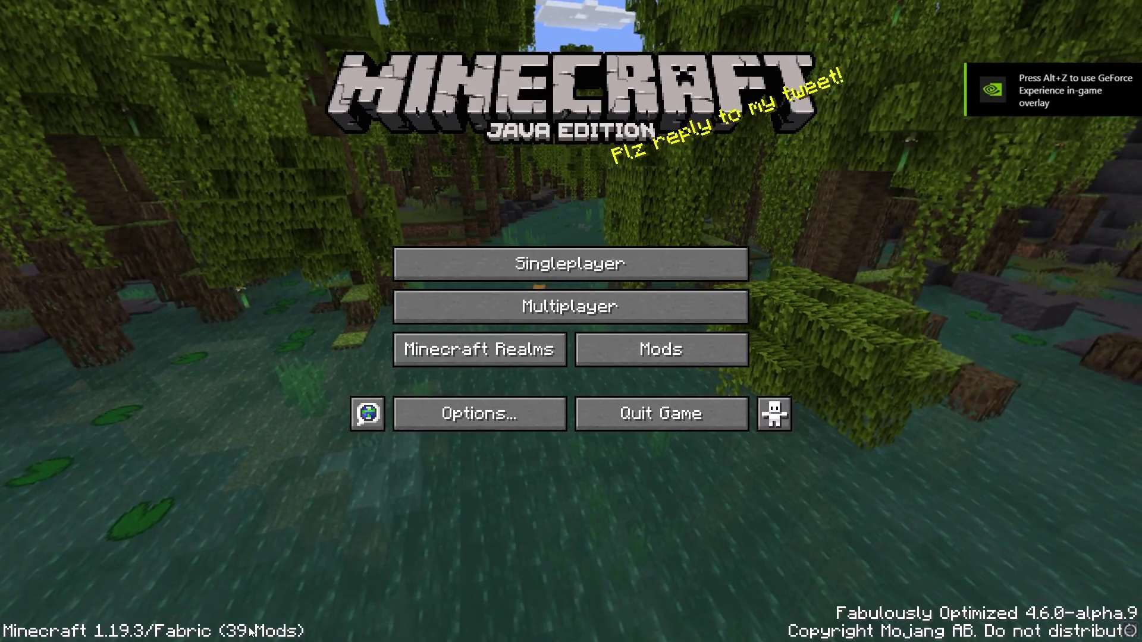
click(709, 351)
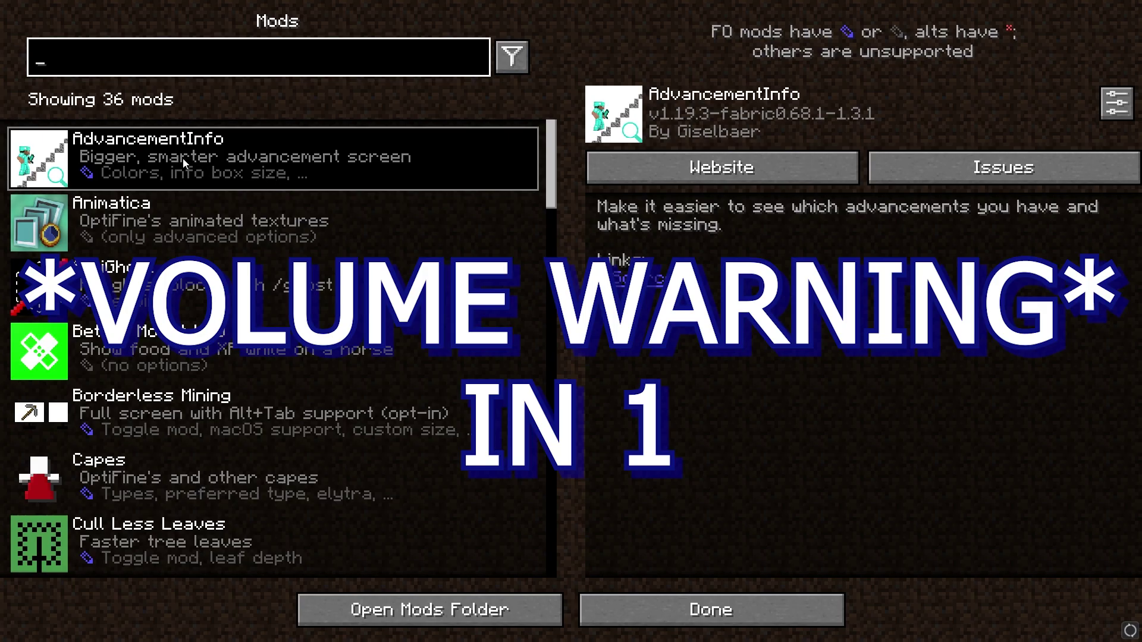
key(Escape)
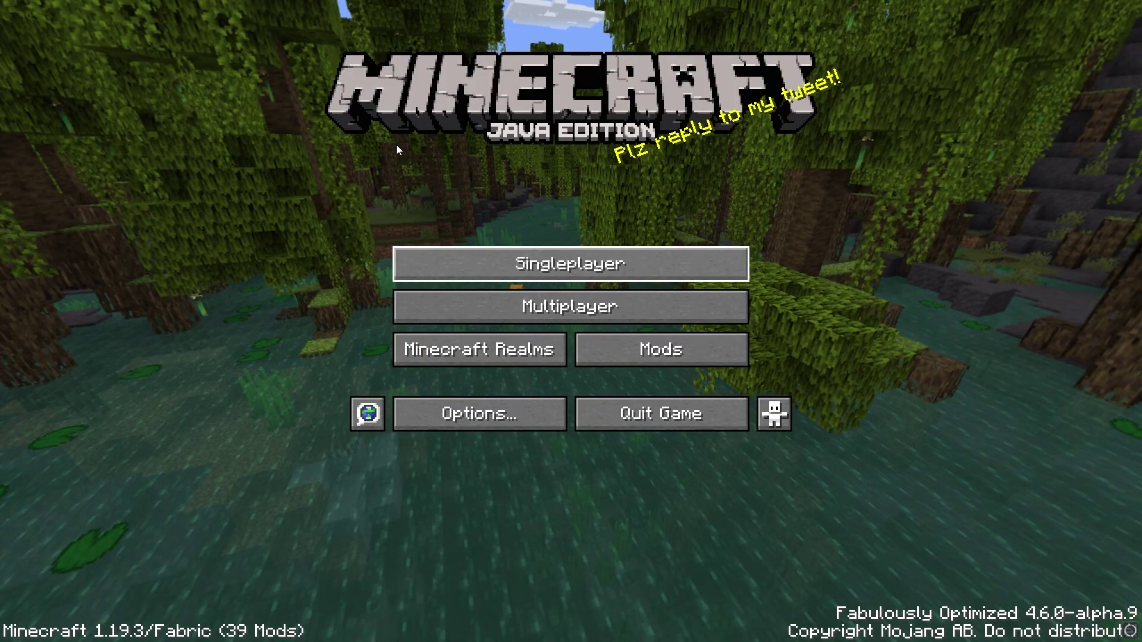
Create a new singleplayer world named "wh1zze is cool" in Hardcore mode
key(Return)
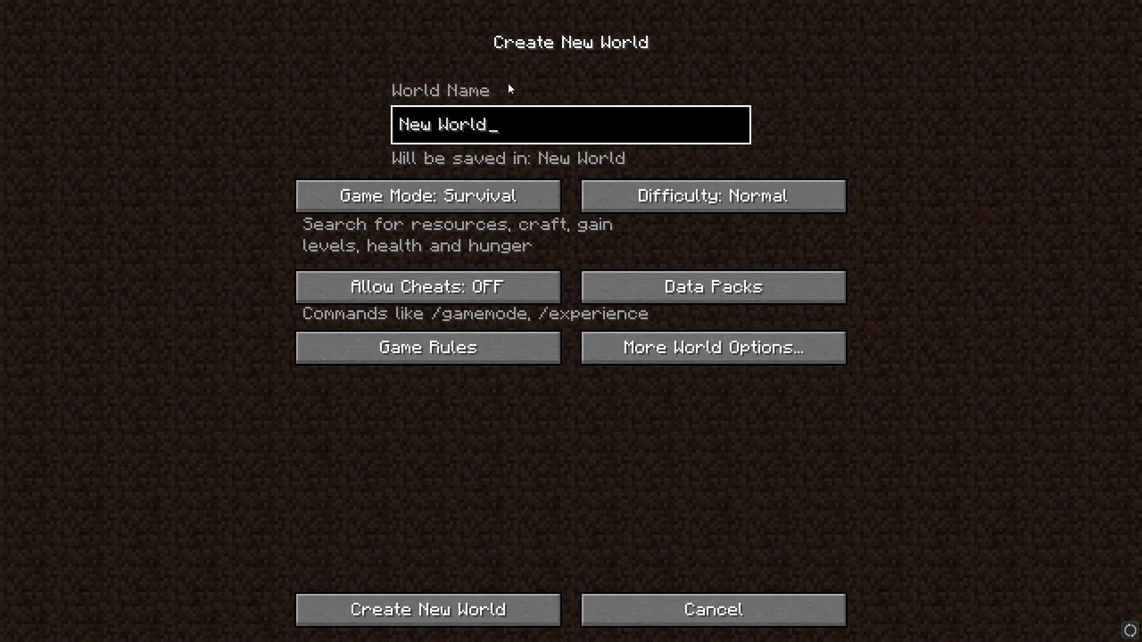
key(BackSpace)
key(BackSpace)
key(BackSpace)
key(BackSpace)
key(BackSpace)
key(BackSpace)
key(BackSpace)
key(BackSpace)
key(BackSpace)
text(Wh1)
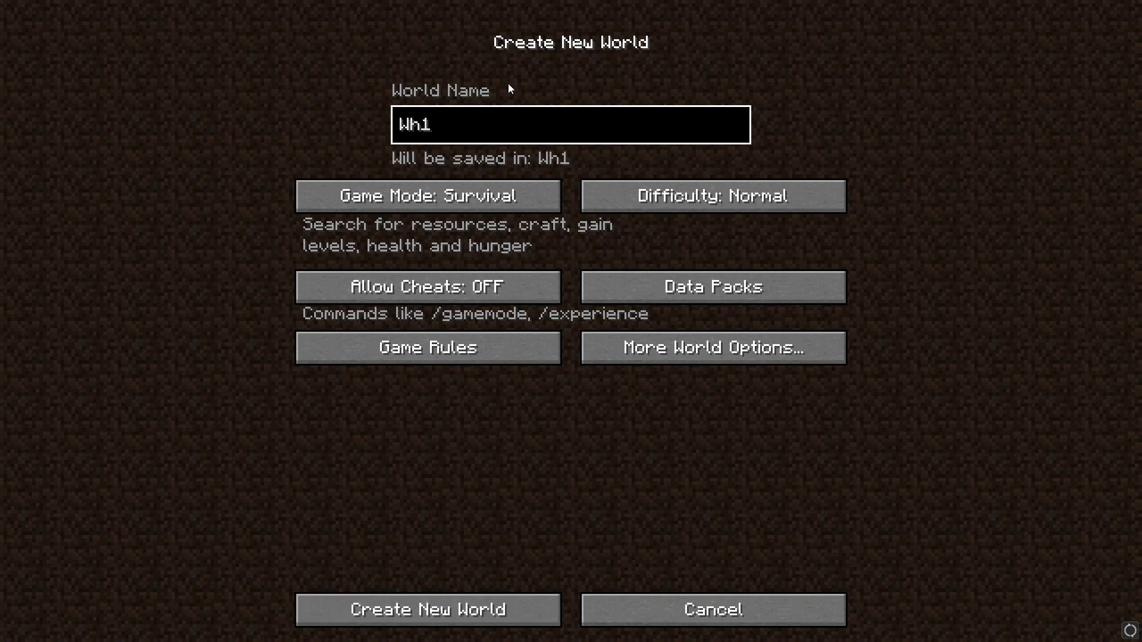
key(BackSpace)
key(BackSpace)
key(BackSpace)
text(wh1ze)
key(BackSpace)
text(zde)
key(BackSpace)
key(BackSpace)
text(e is cool)
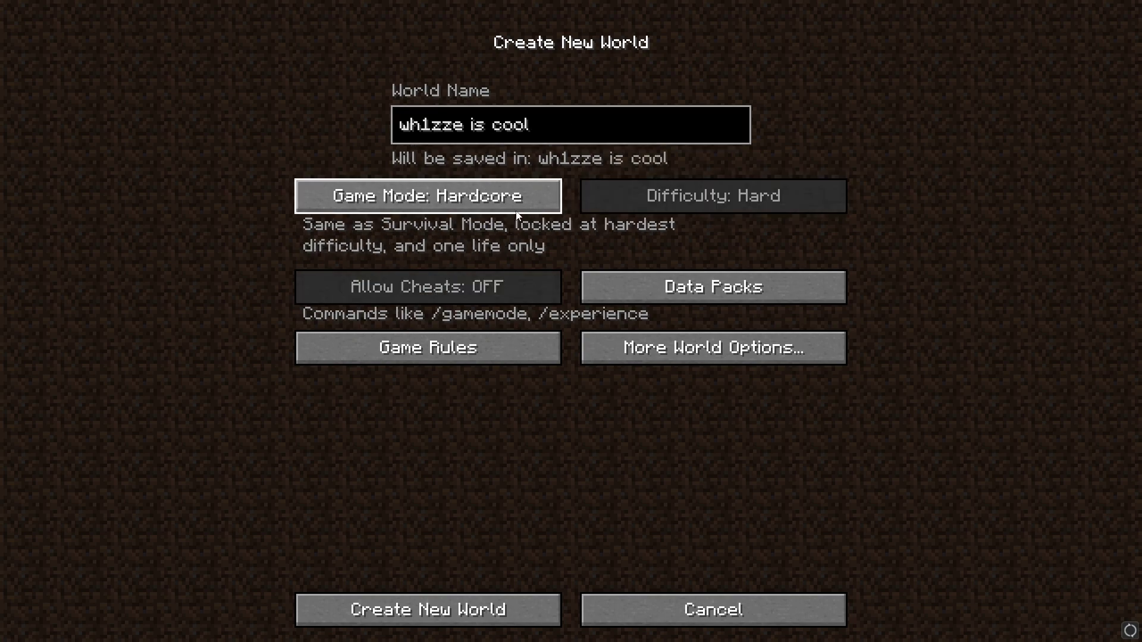
click(472, 601)
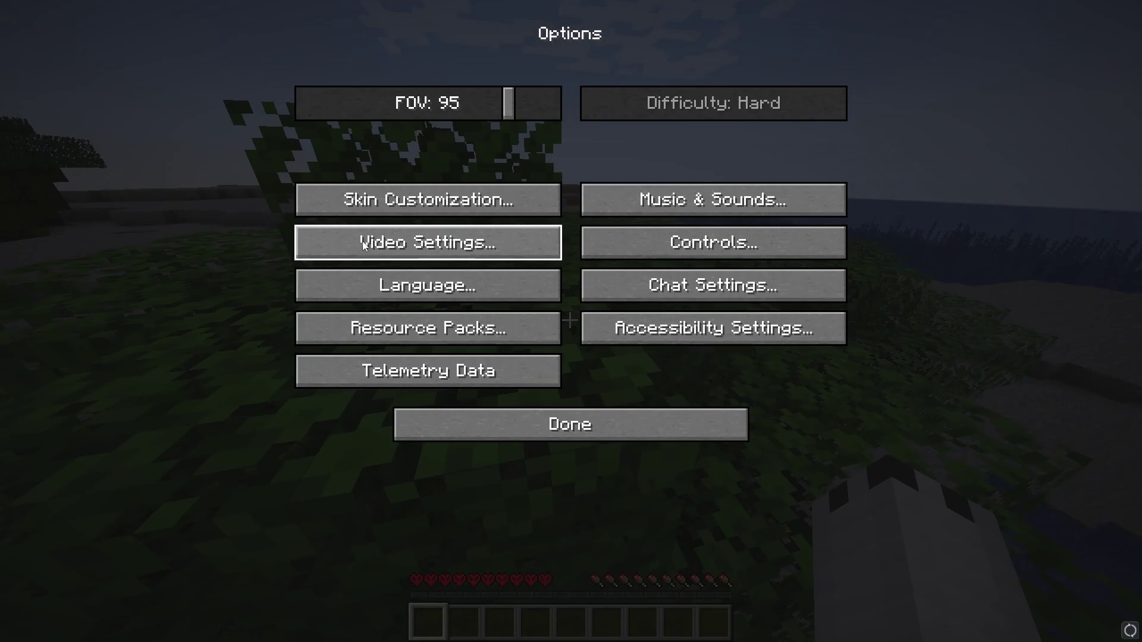
In the video settings, set Brightness to Bright and Fullscreen Resolution to 1920x1080@60 (24bit), and turn Fullscreen off
click(431, 239)
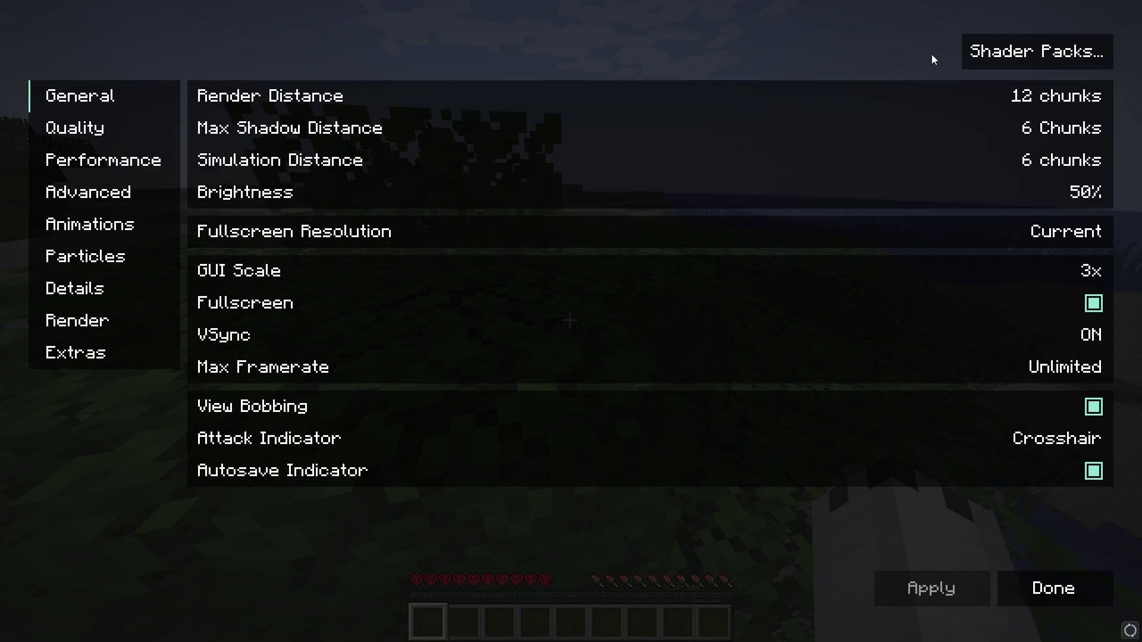
click(104, 159)
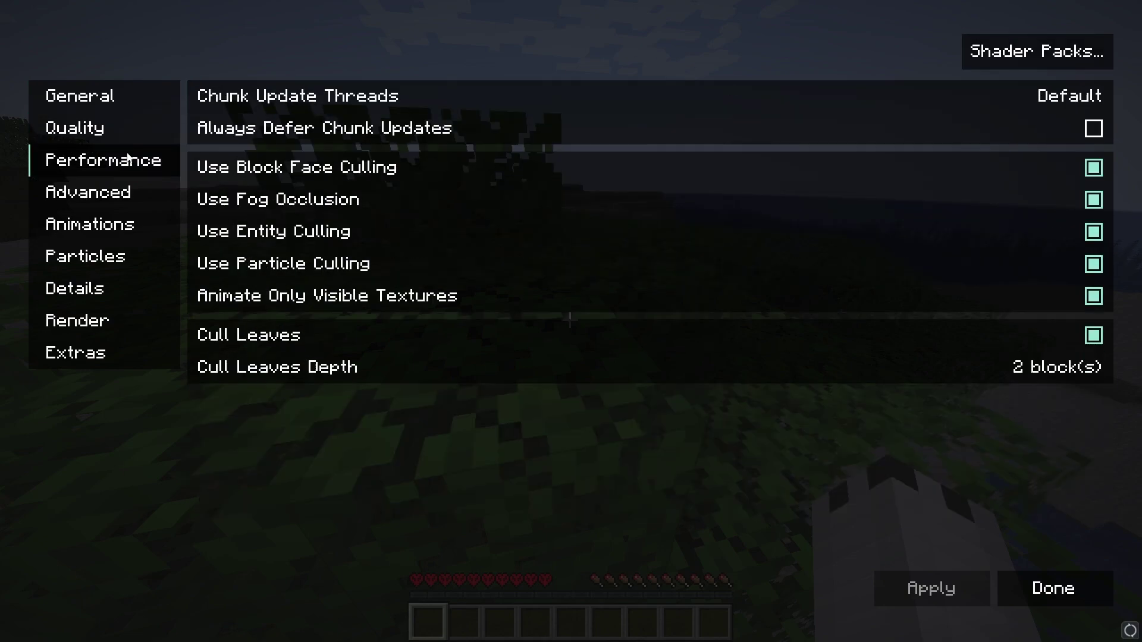
click(104, 127)
click(127, 106)
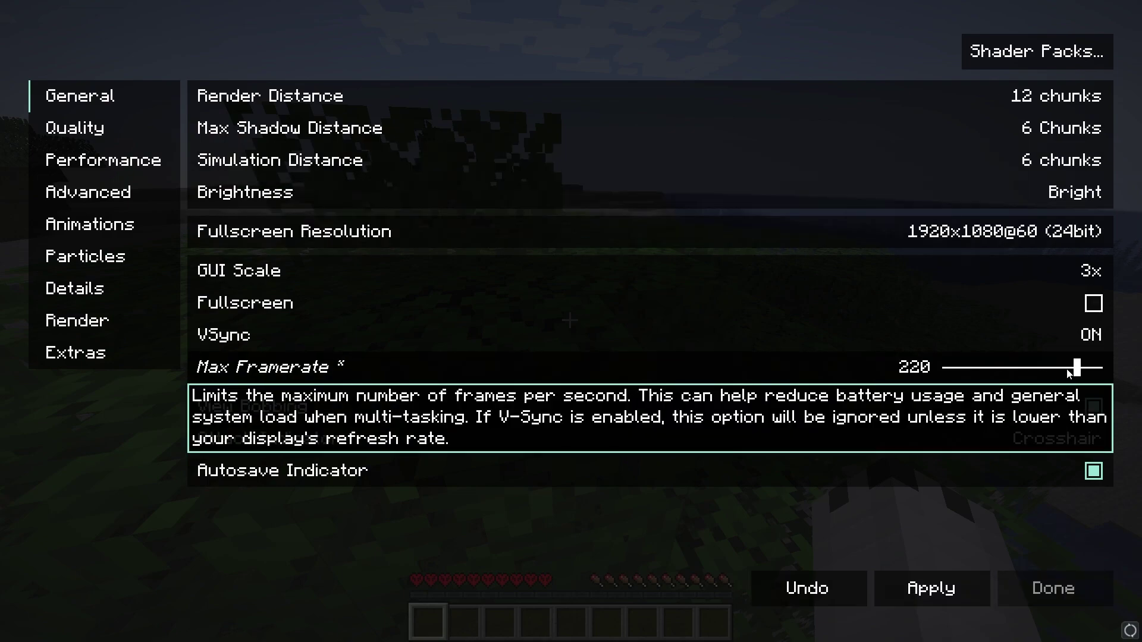
Look through the Animations, Advanced, Particles, Details, Extras and Render video options, ending on the General options
click(101, 224)
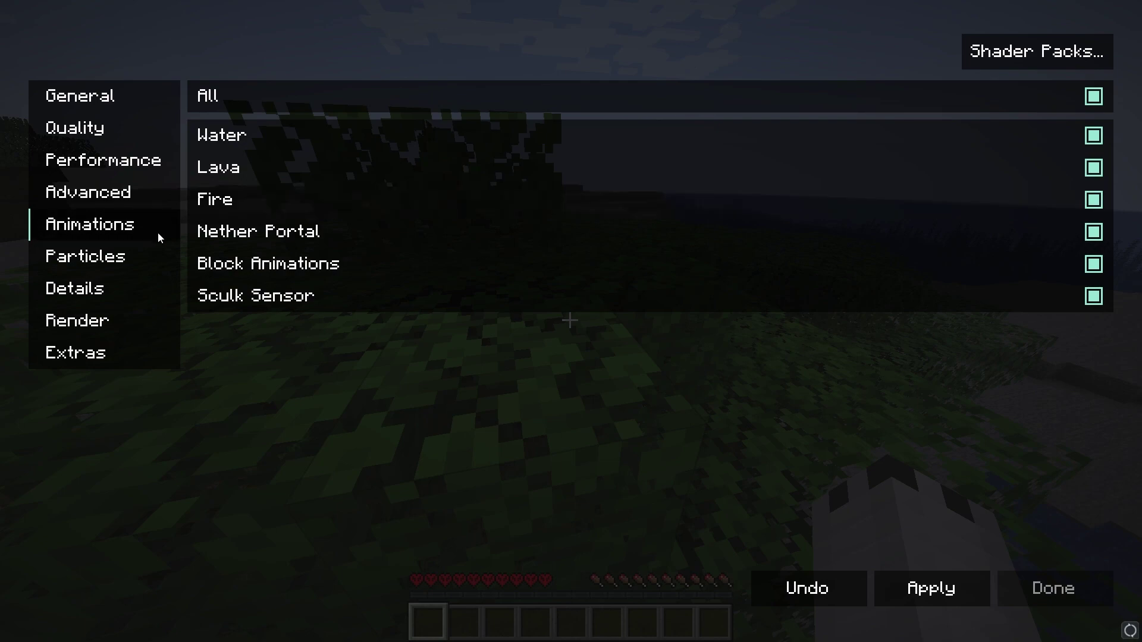
click(95, 192)
click(93, 262)
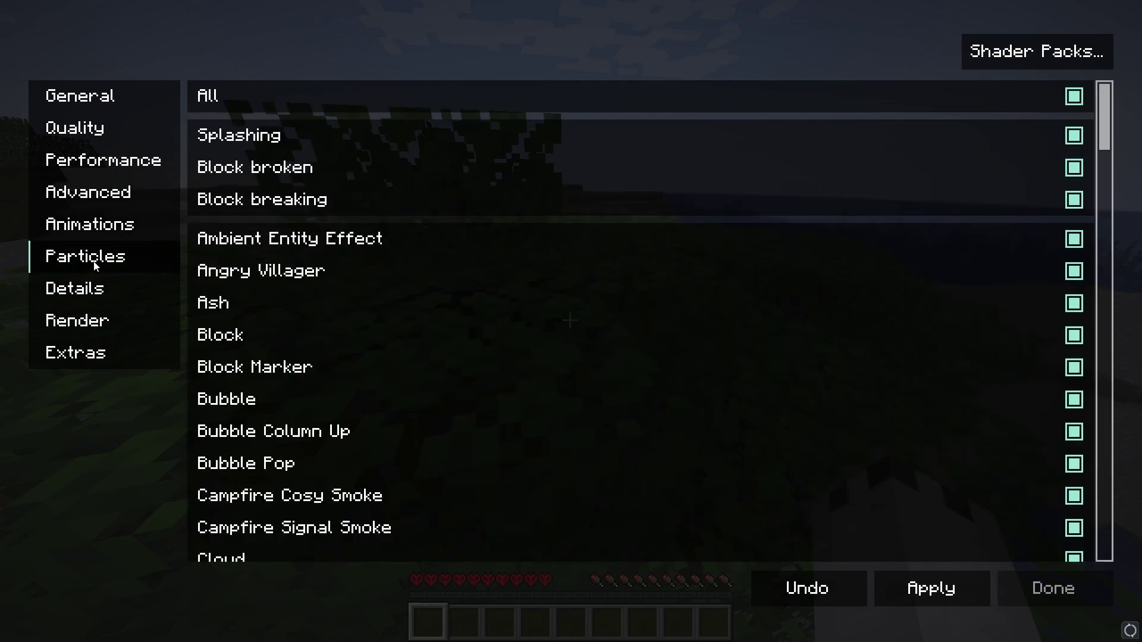
click(33, 283)
click(74, 350)
click(76, 321)
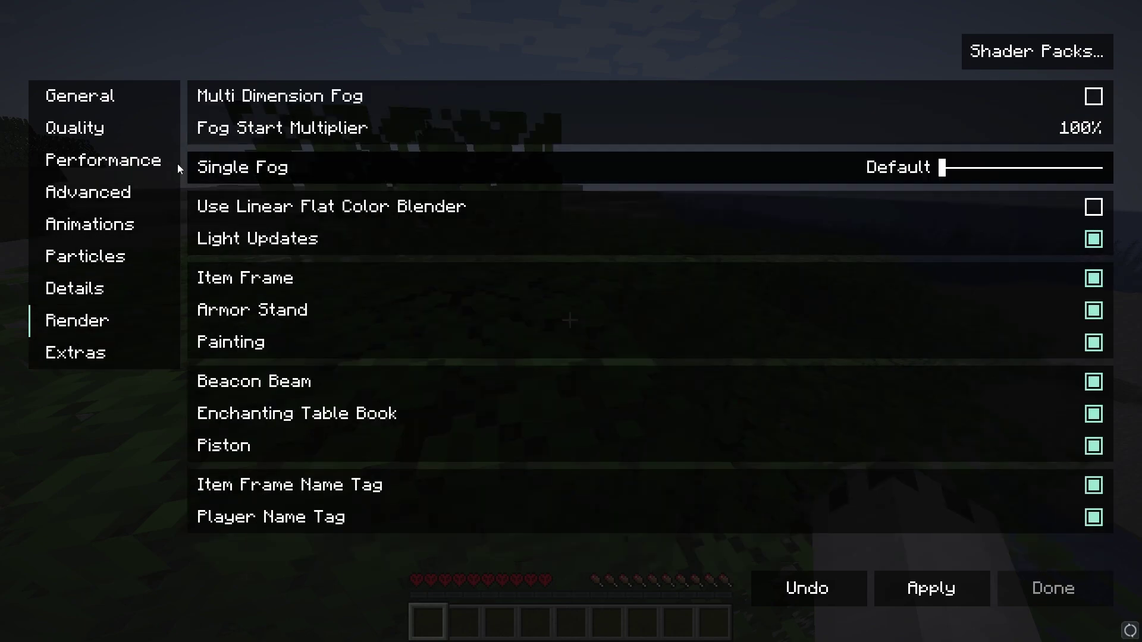
click(77, 96)
Get SEUS-Renewed-v1.0.1.zip from the .minecraft shaderpacks folder and add it to the game's shader packs
click(1011, 52)
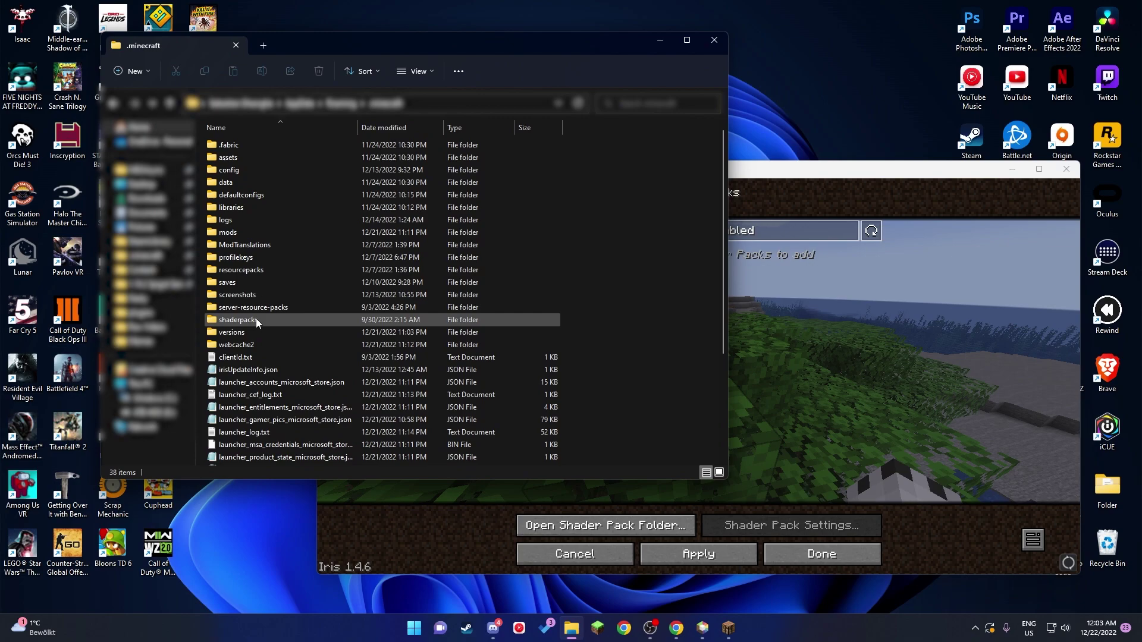
double_click(237, 320)
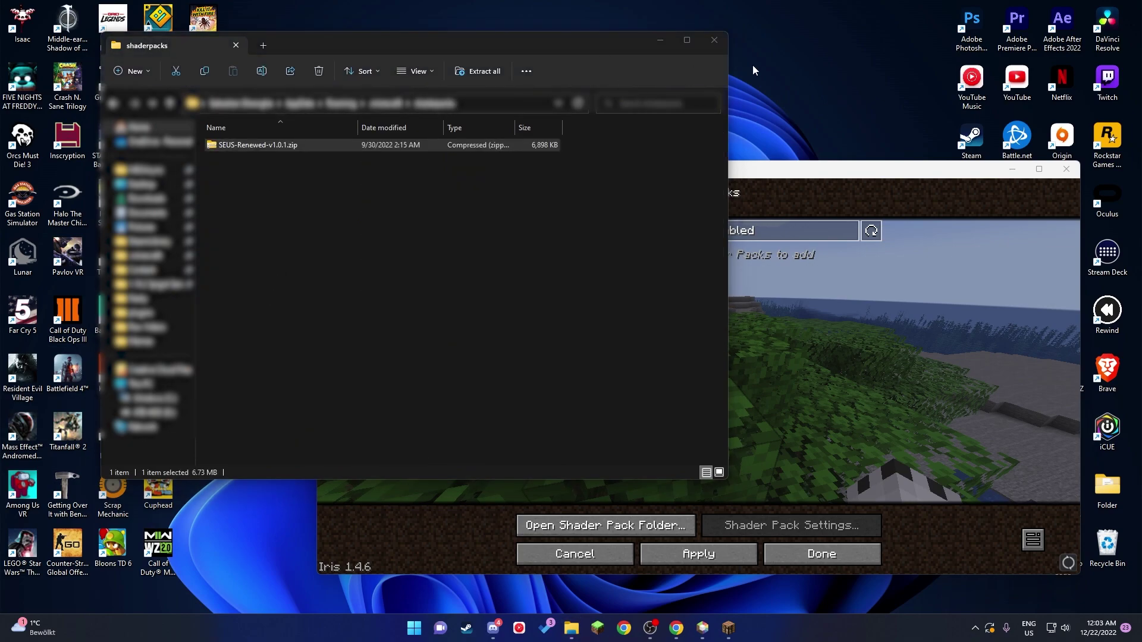
drag(538, 45, 766, 50)
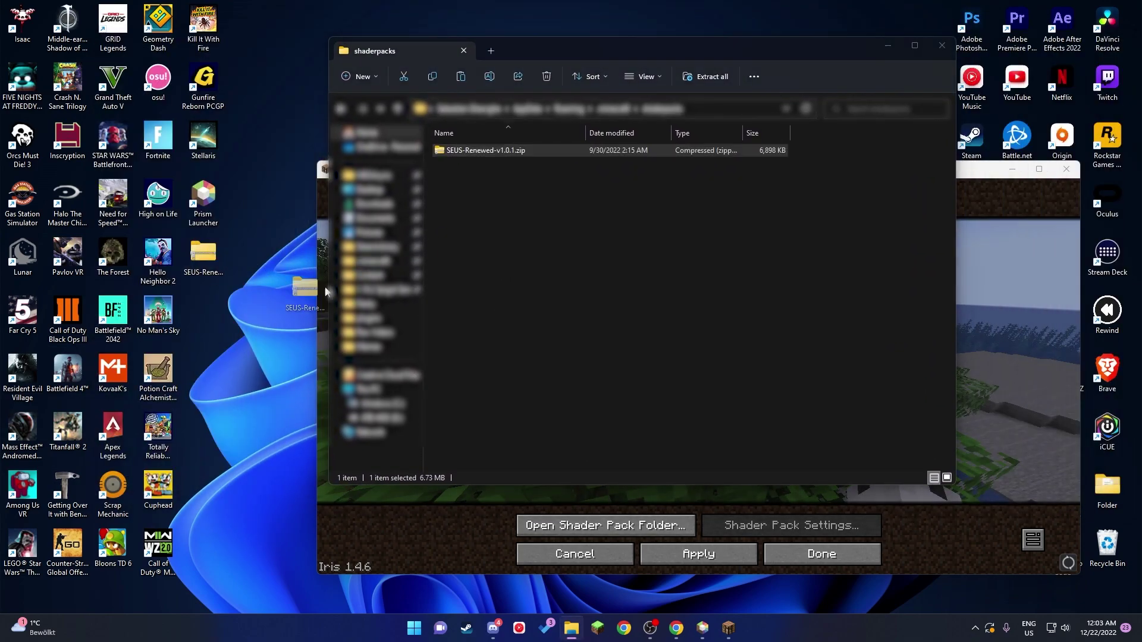
click(1022, 201)
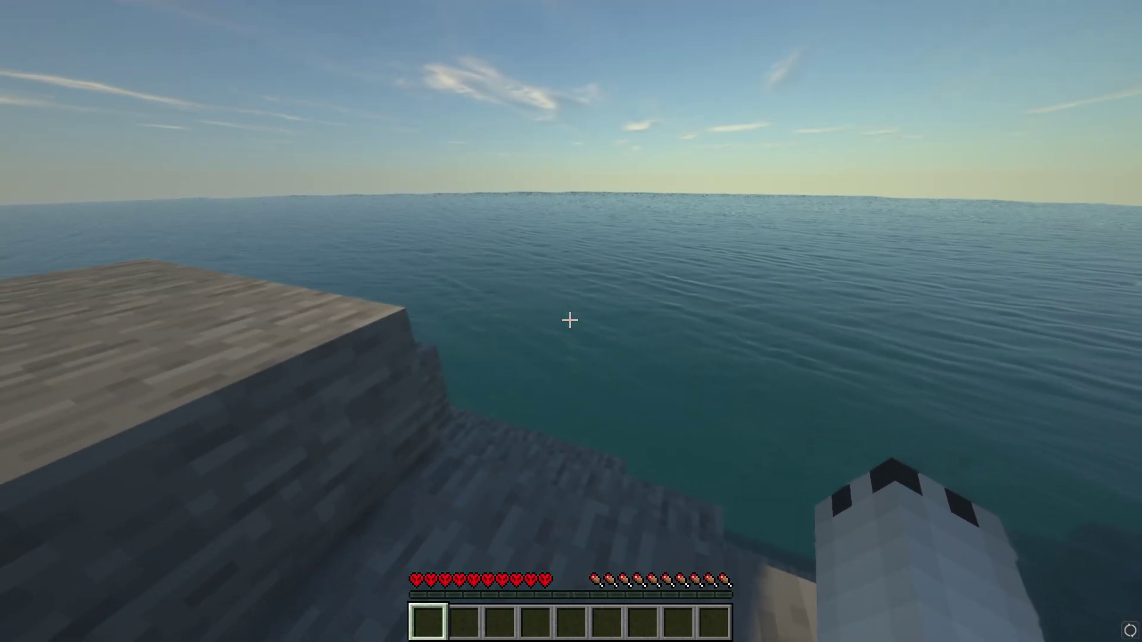
Switch to third-person view and open the Skin Customization options
key(F5)
key(Escape)
click(481, 318)
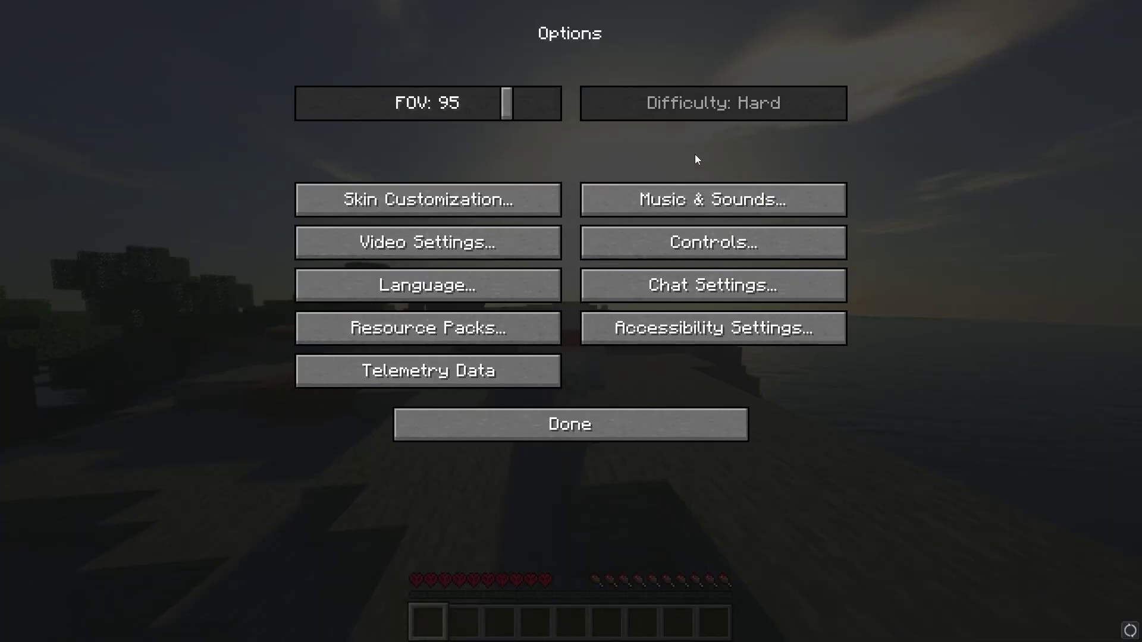
click(452, 202)
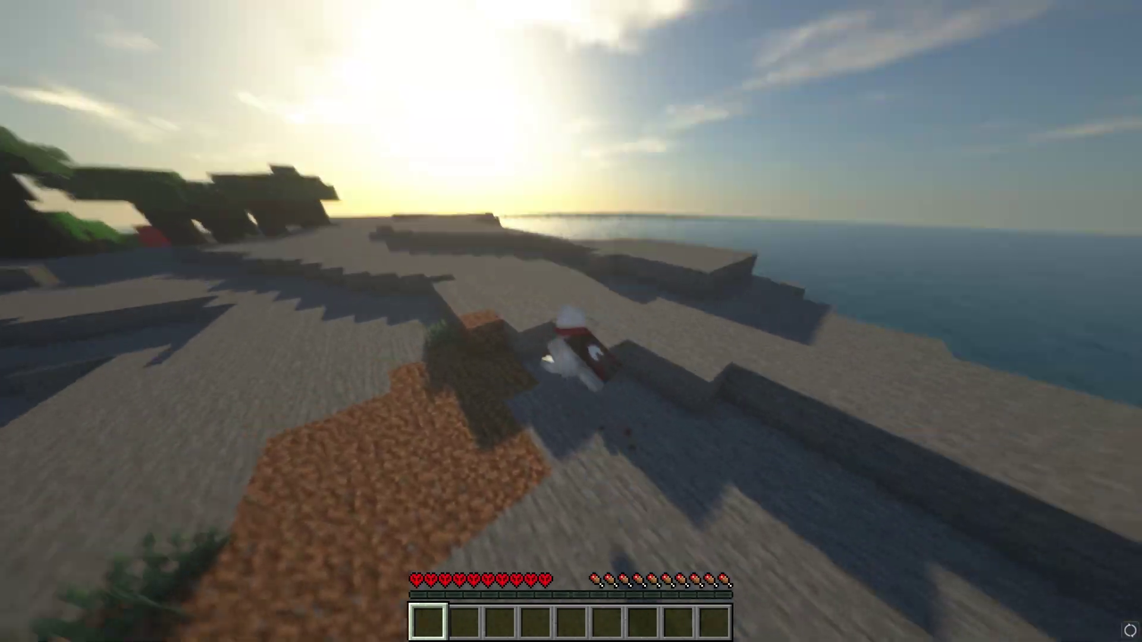
Walk around the world with the shader pack active, cycling between first-person and third-person views
key(w)
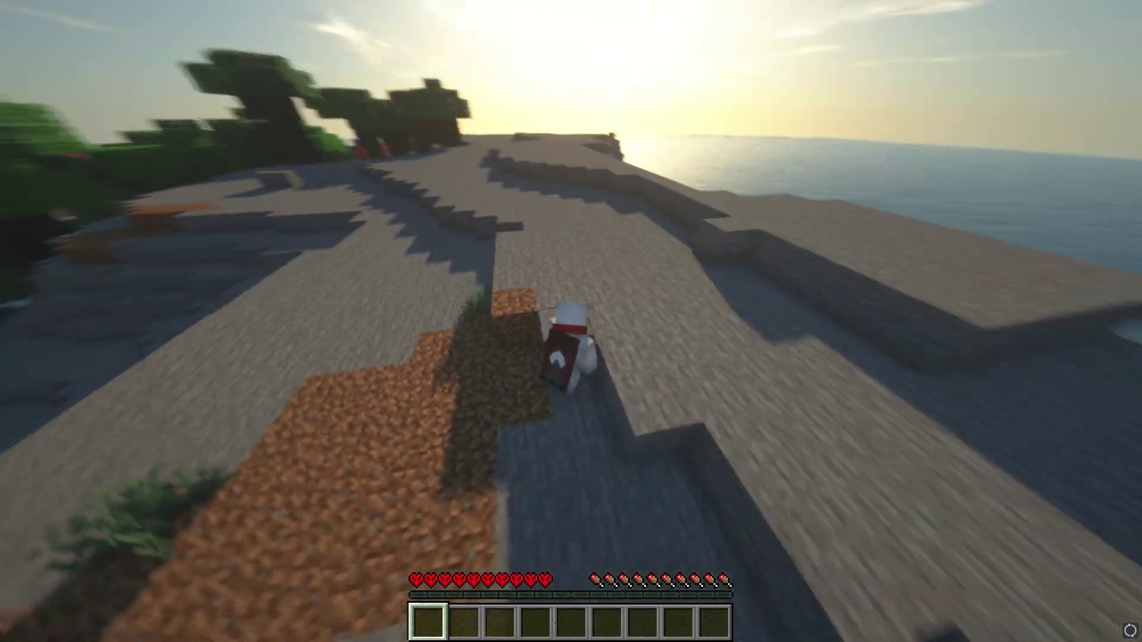
key(F5)
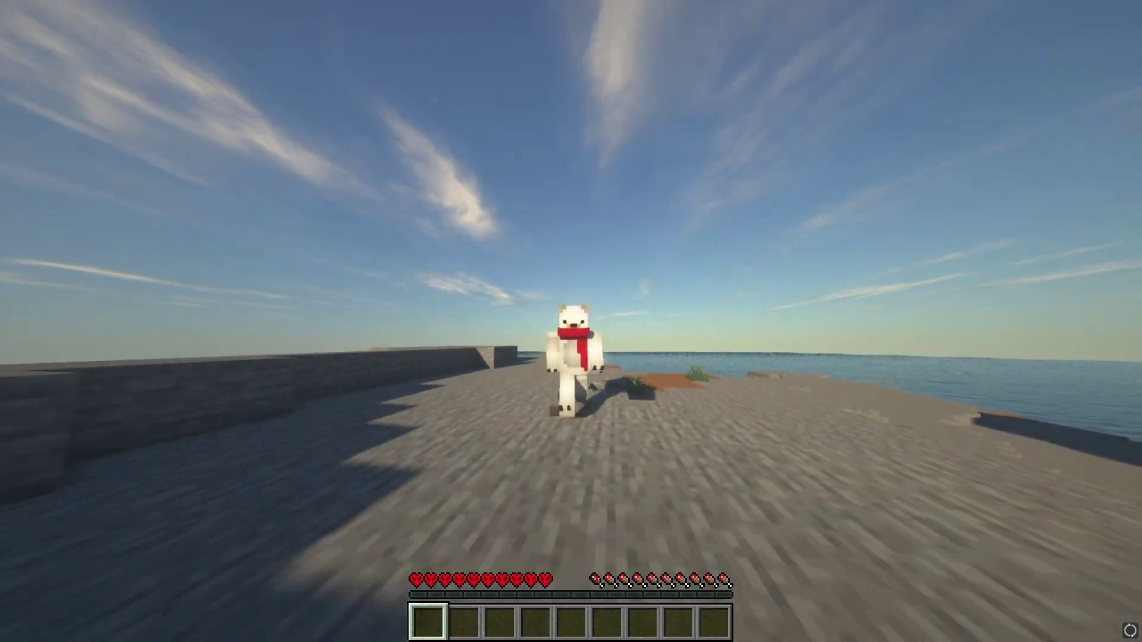
key(F5)
key(w)
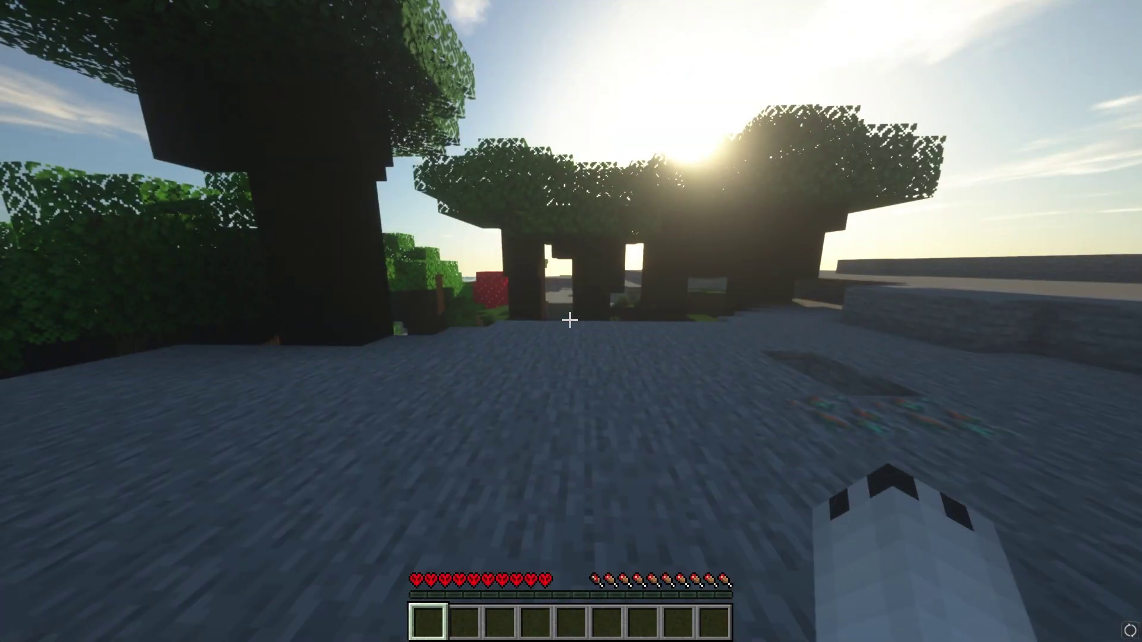
key(F5)
key(F5)
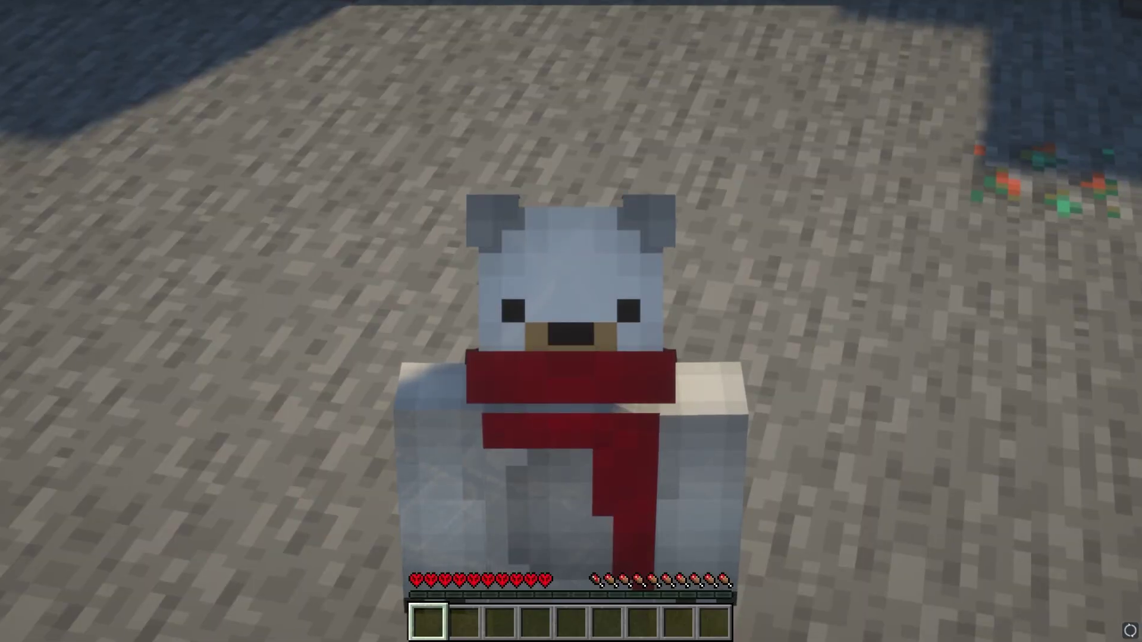
key(F5)
Open the shader pack selection from the video settings and disable shaders
key(Escape)
click(524, 316)
click(462, 257)
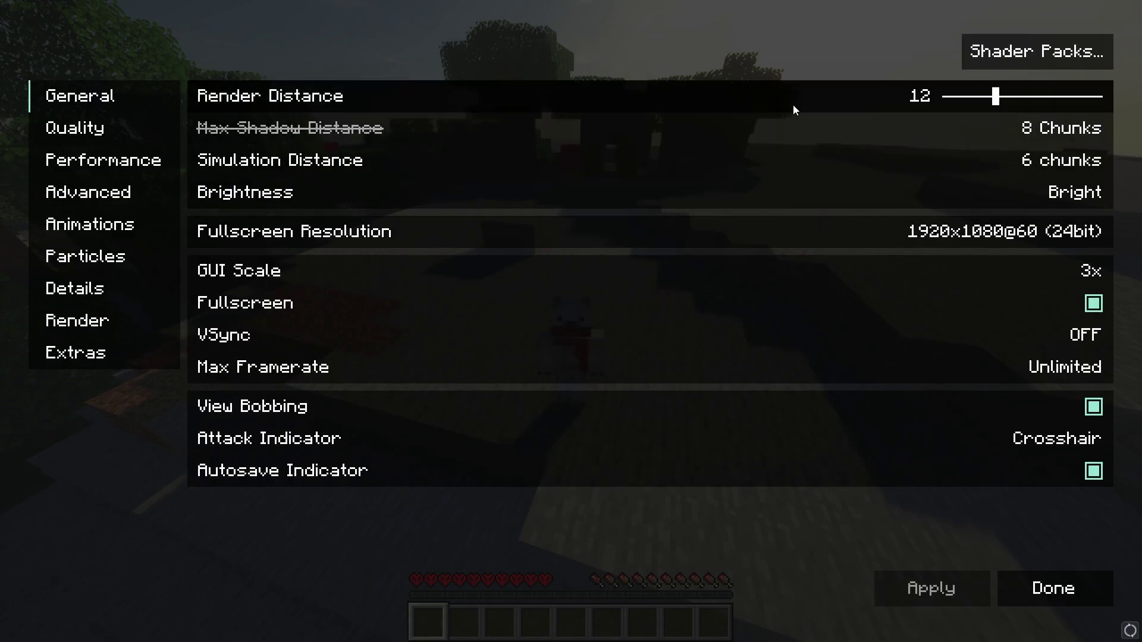
click(992, 56)
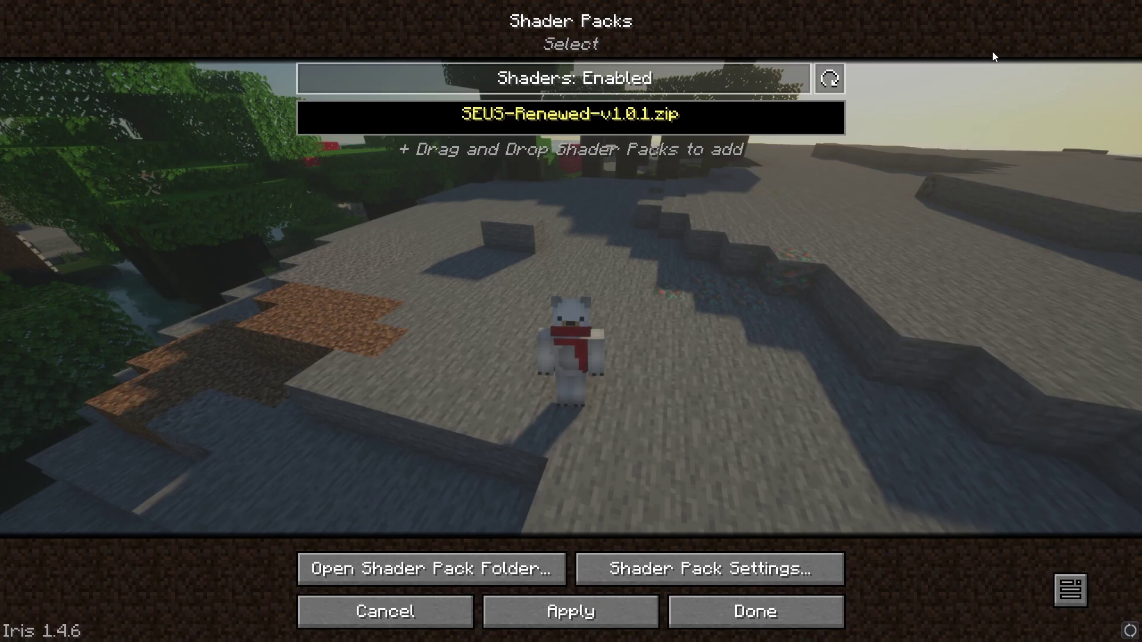
click(714, 616)
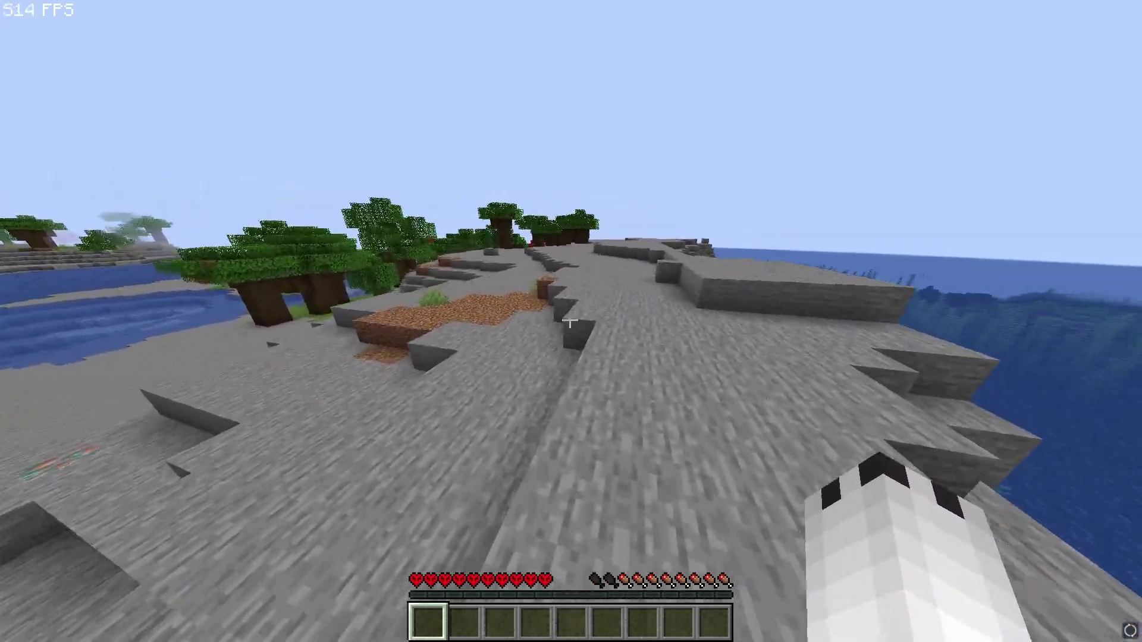
Show the debug overlay to check the frame rate while moving, and hide it
key(F3)
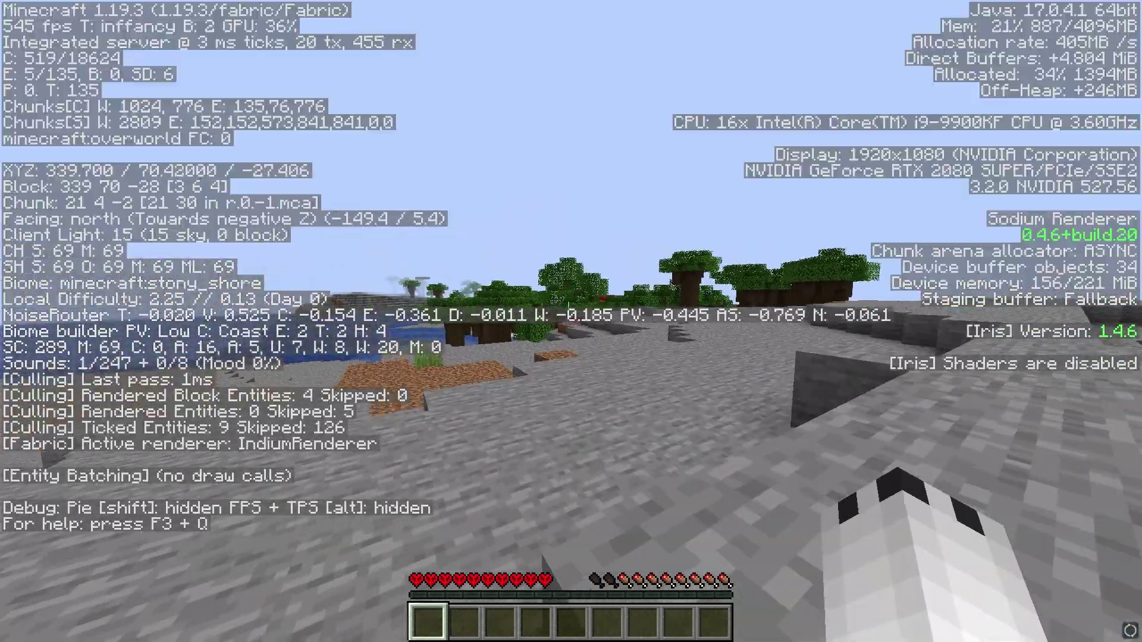
key(s)
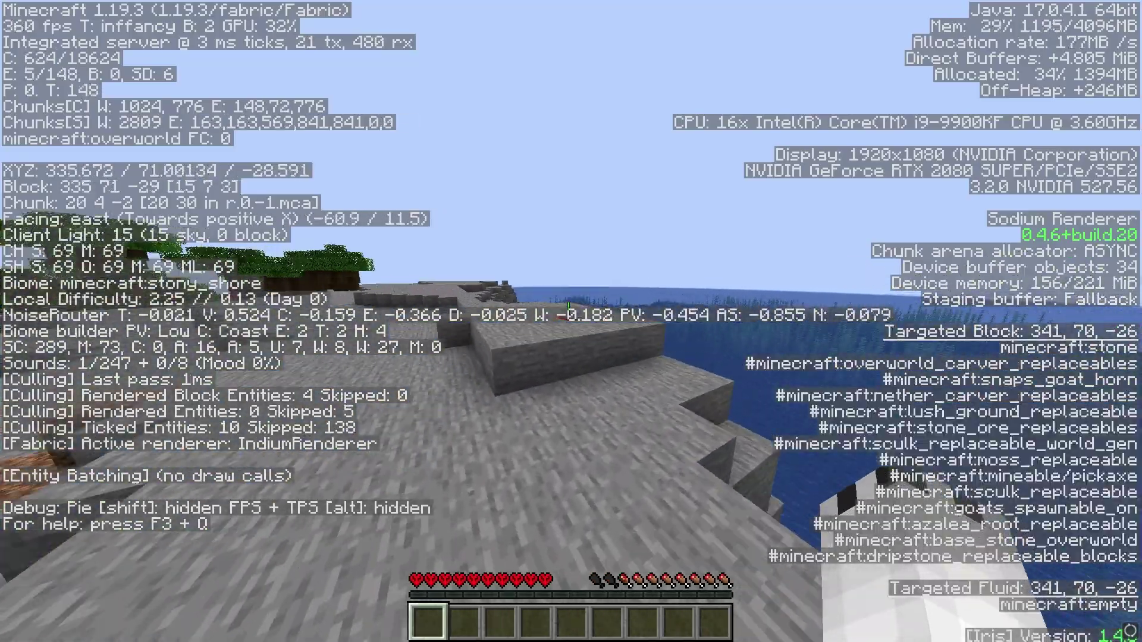
key(F3)
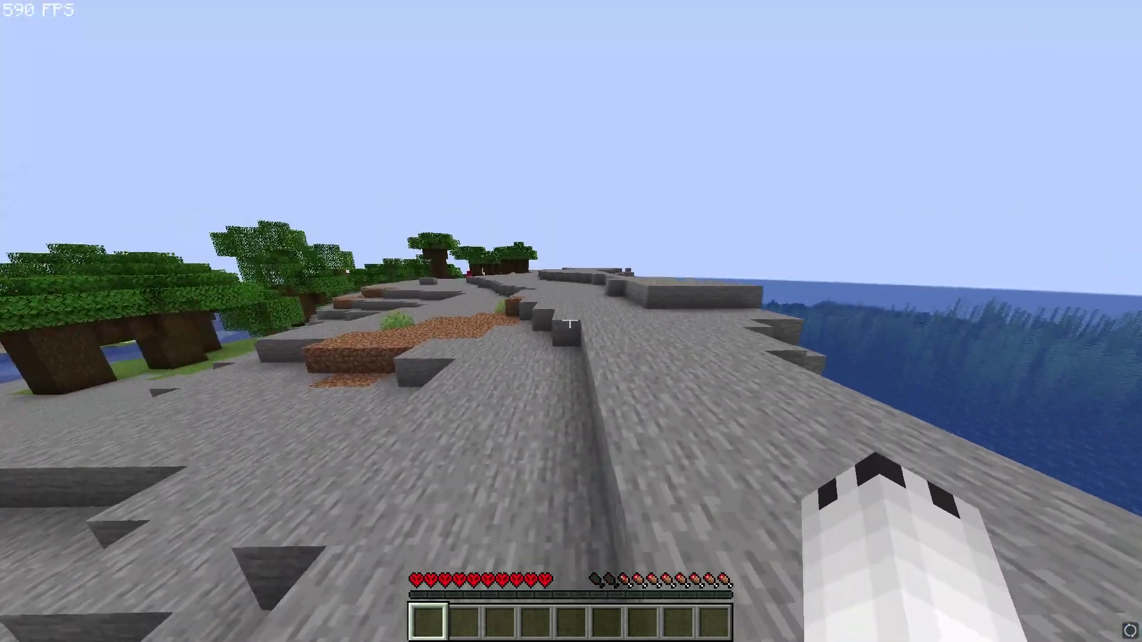
Enable shaders with SEUS-Renewed-v1.0.1.zip, apply the change and return to the game
key(Escape)
click(454, 265)
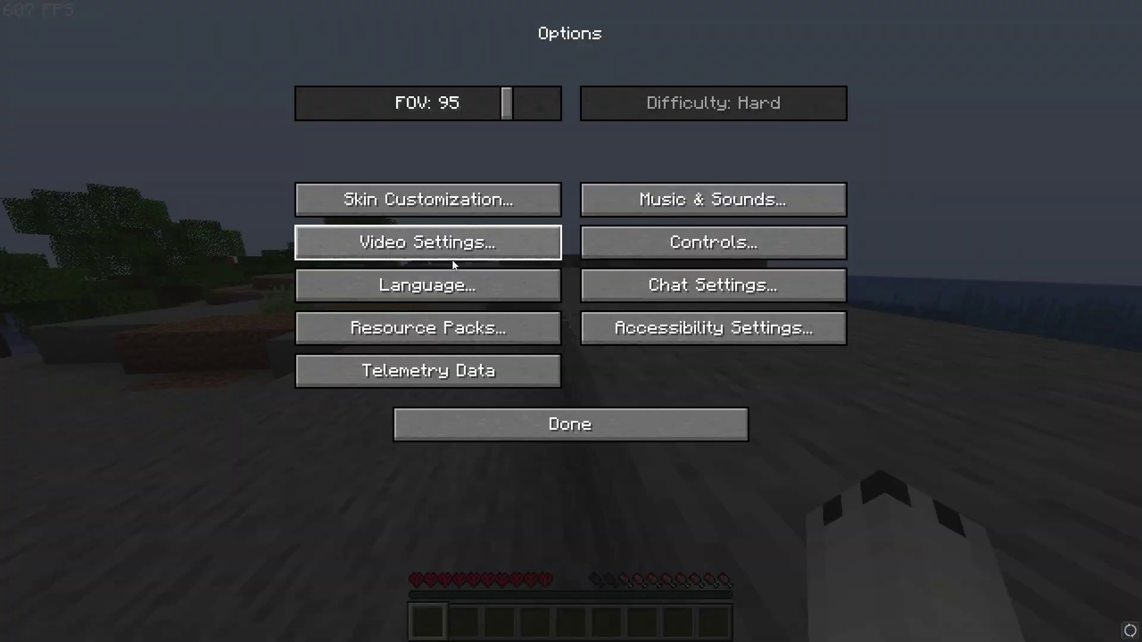
click(454, 263)
click(1025, 65)
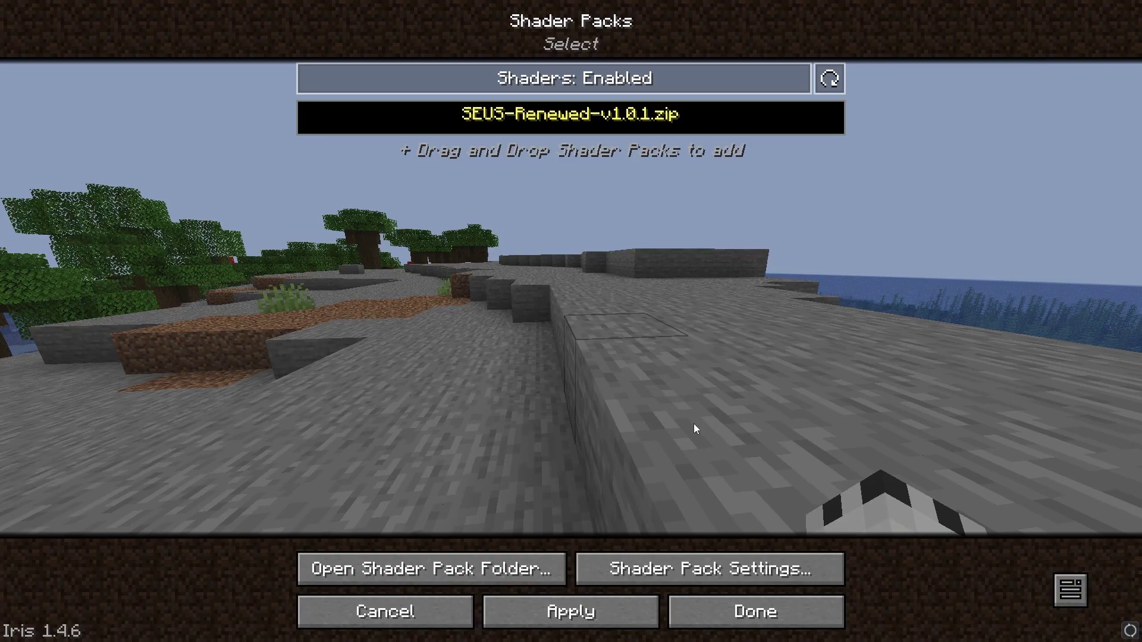
click(619, 600)
key(Escape)
key(Escape)
key(Escape)
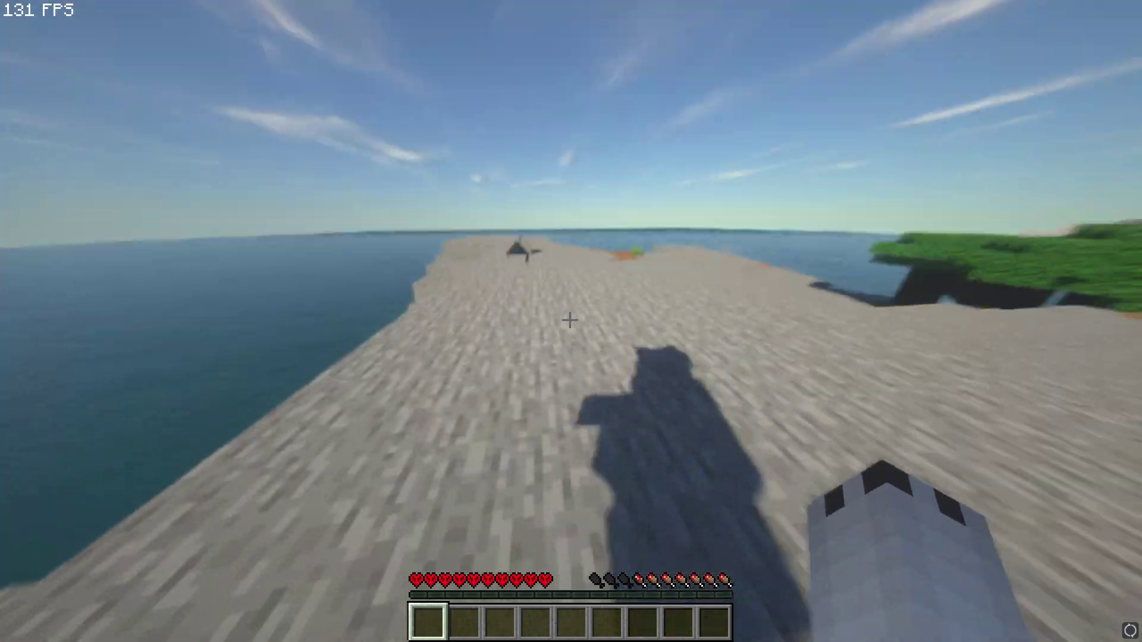
Turn the SEUS-Renewed shaders off again, return to the world and view the character from the front
key(Escape)
click(509, 321)
click(478, 268)
click(801, 148)
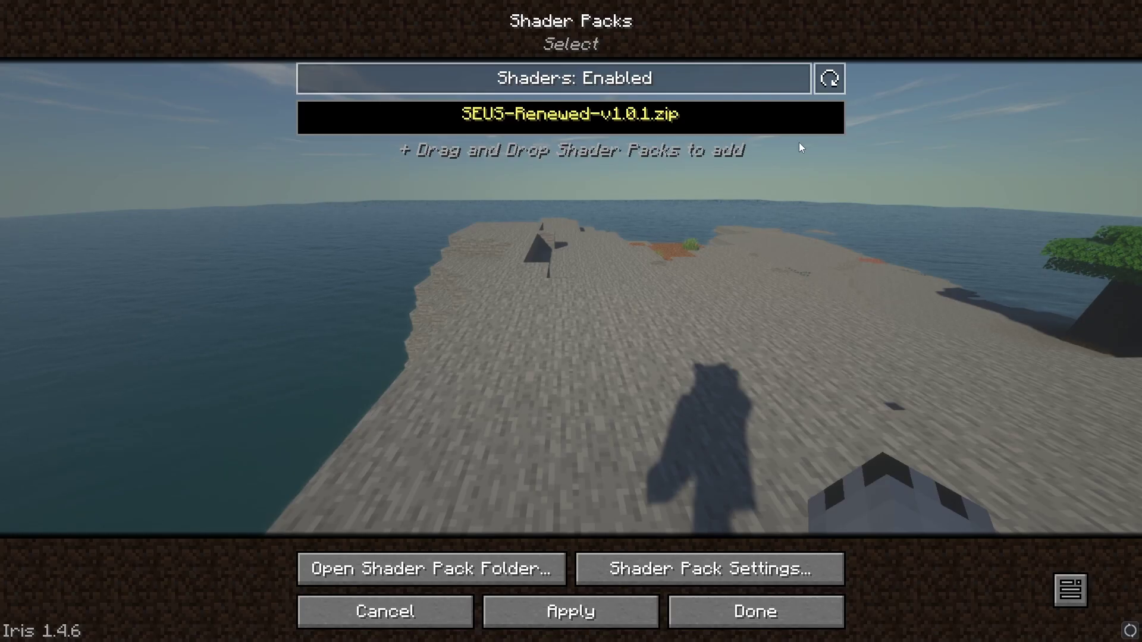
click(612, 597)
key(Escape)
key(Escape)
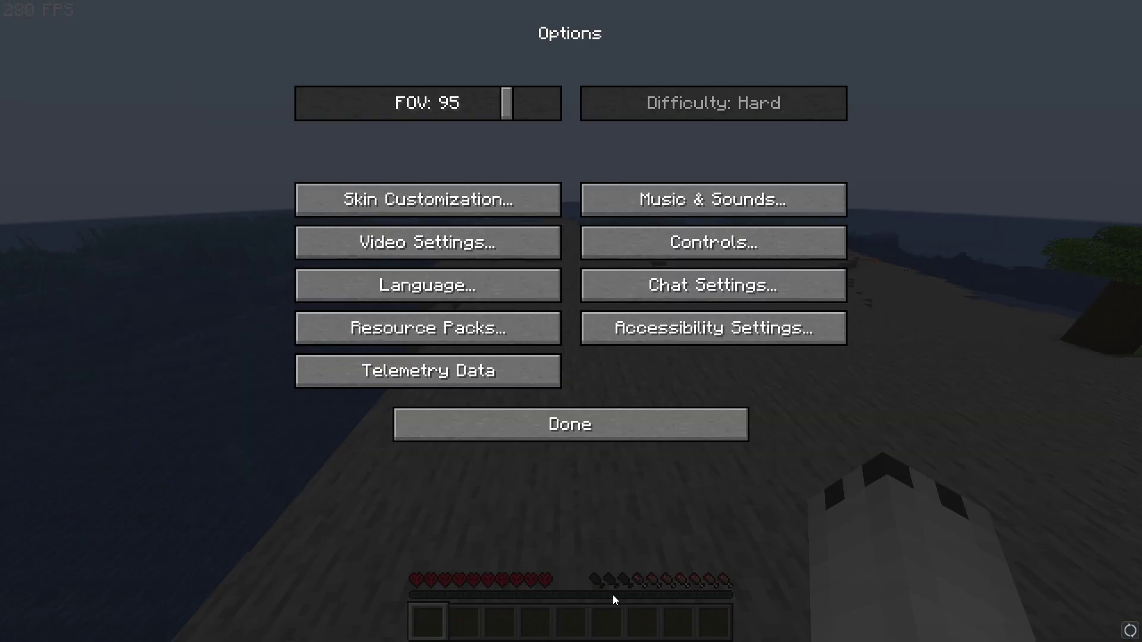
key(Escape)
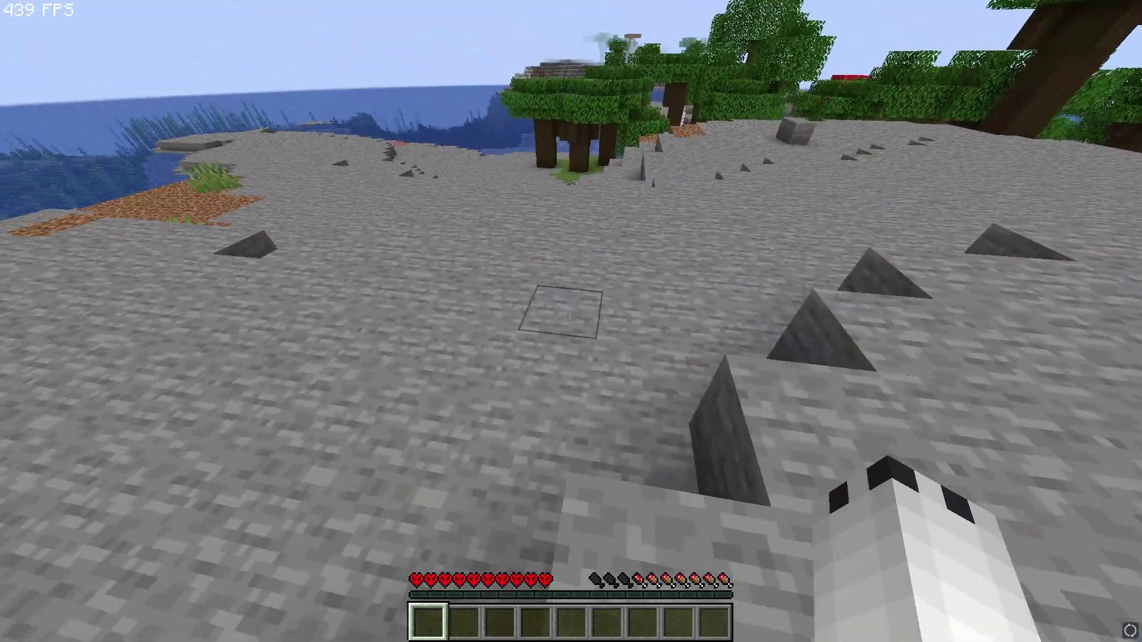
key(F5)
key(F5)
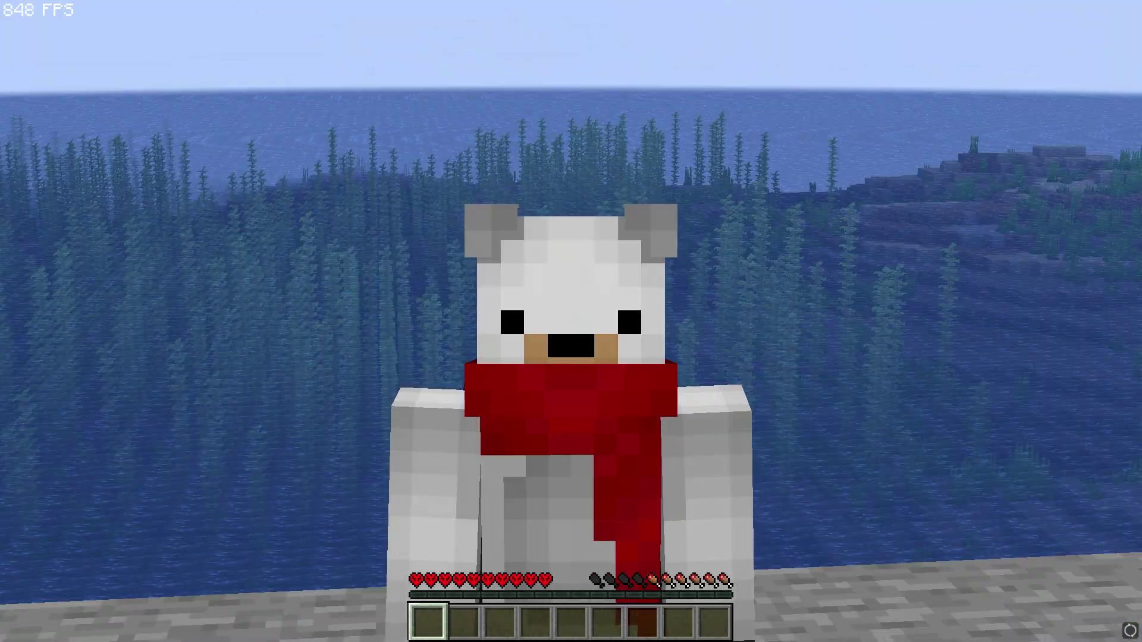